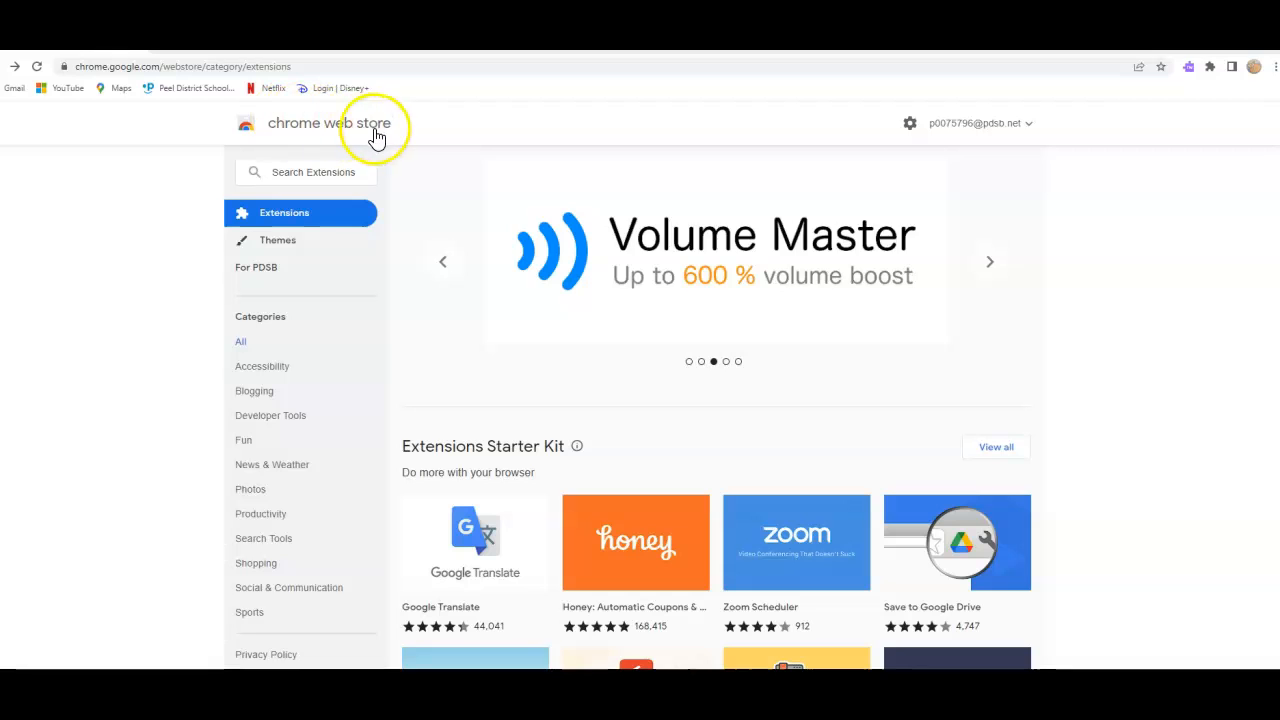
# Step: Search the Chrome Web Store extensions for "goggle read and write" and open the Read&Write for Google Chrome listing
pyautogui.click(280, 171)
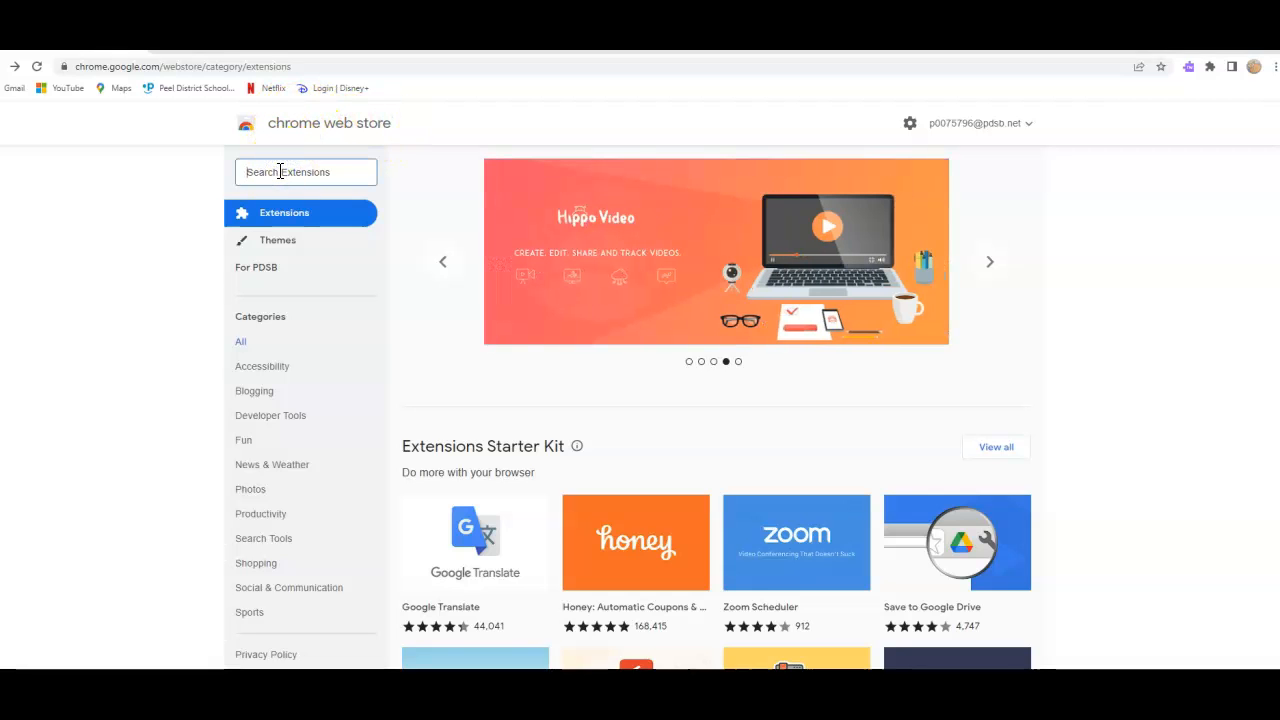
pyautogui.write('go')
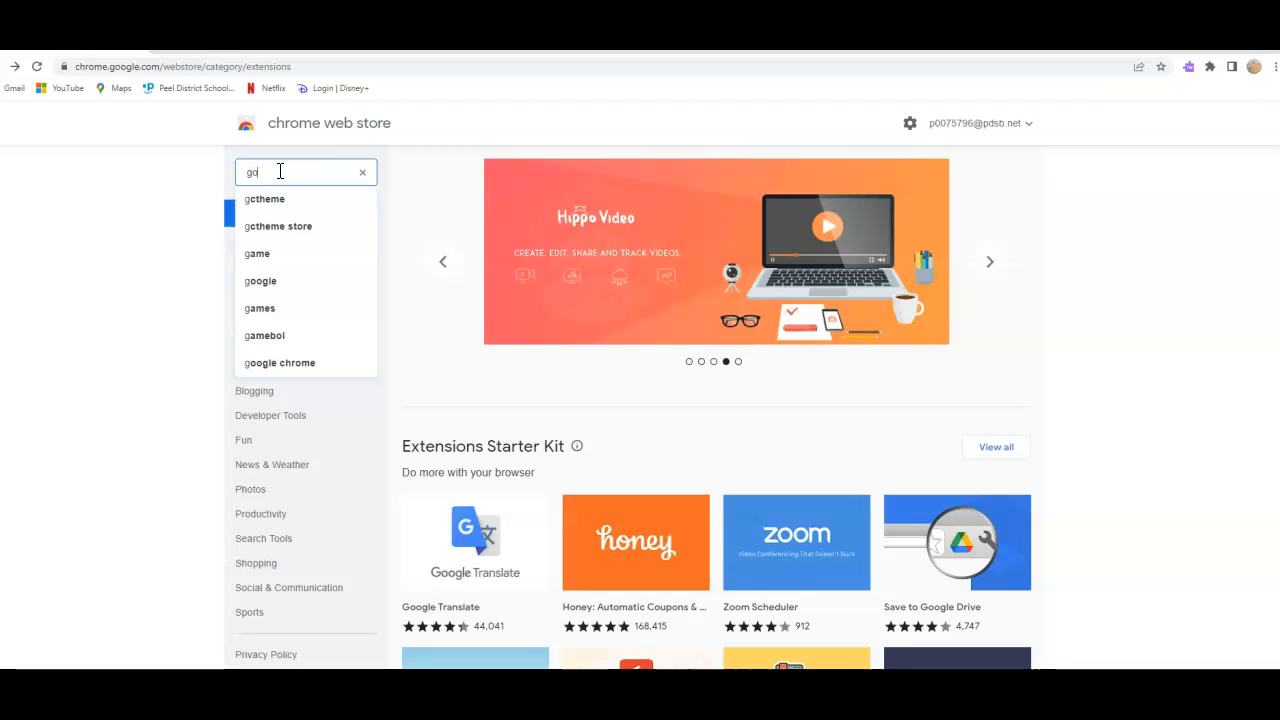
pyautogui.write('ggle')
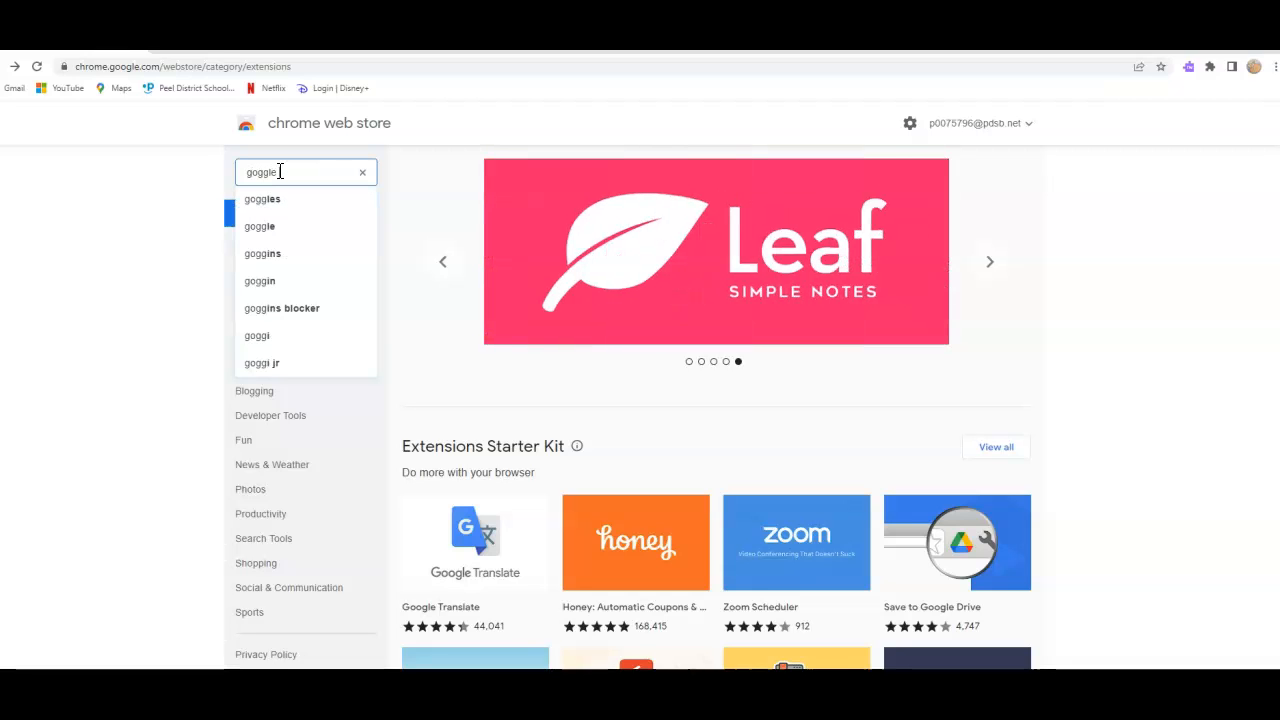
pyautogui.write(' read and')
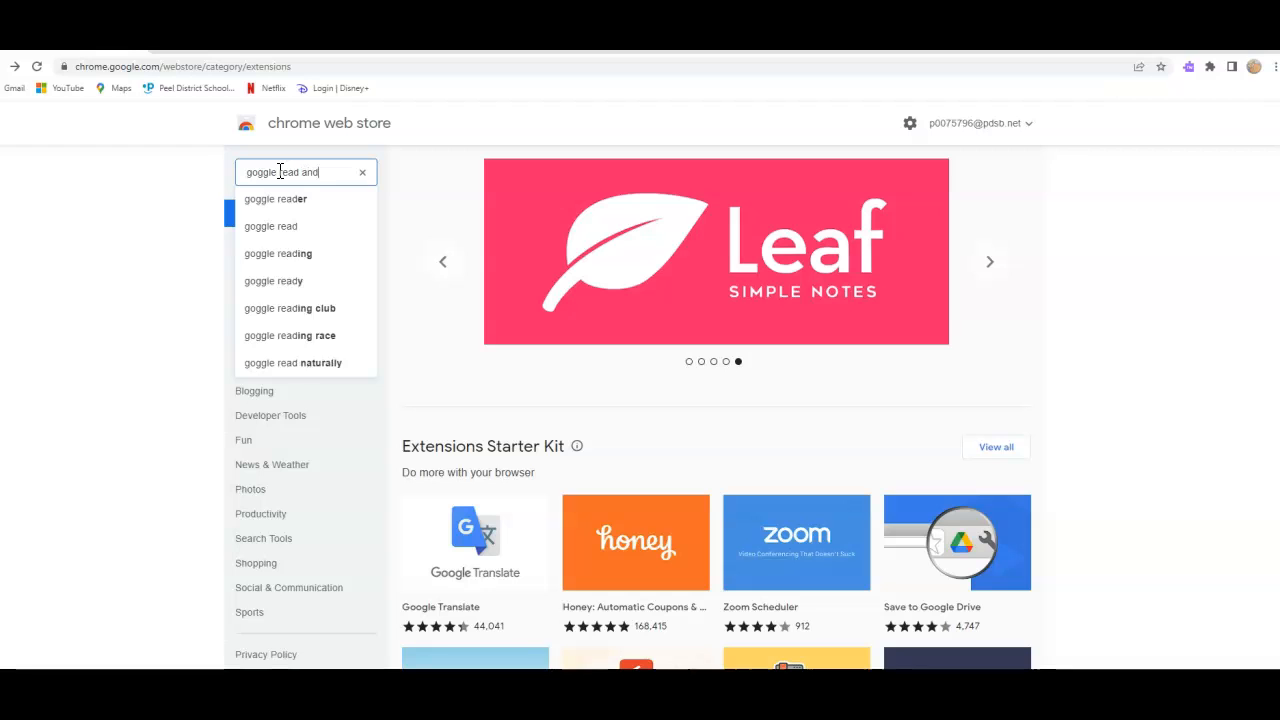
pyautogui.write(' write')
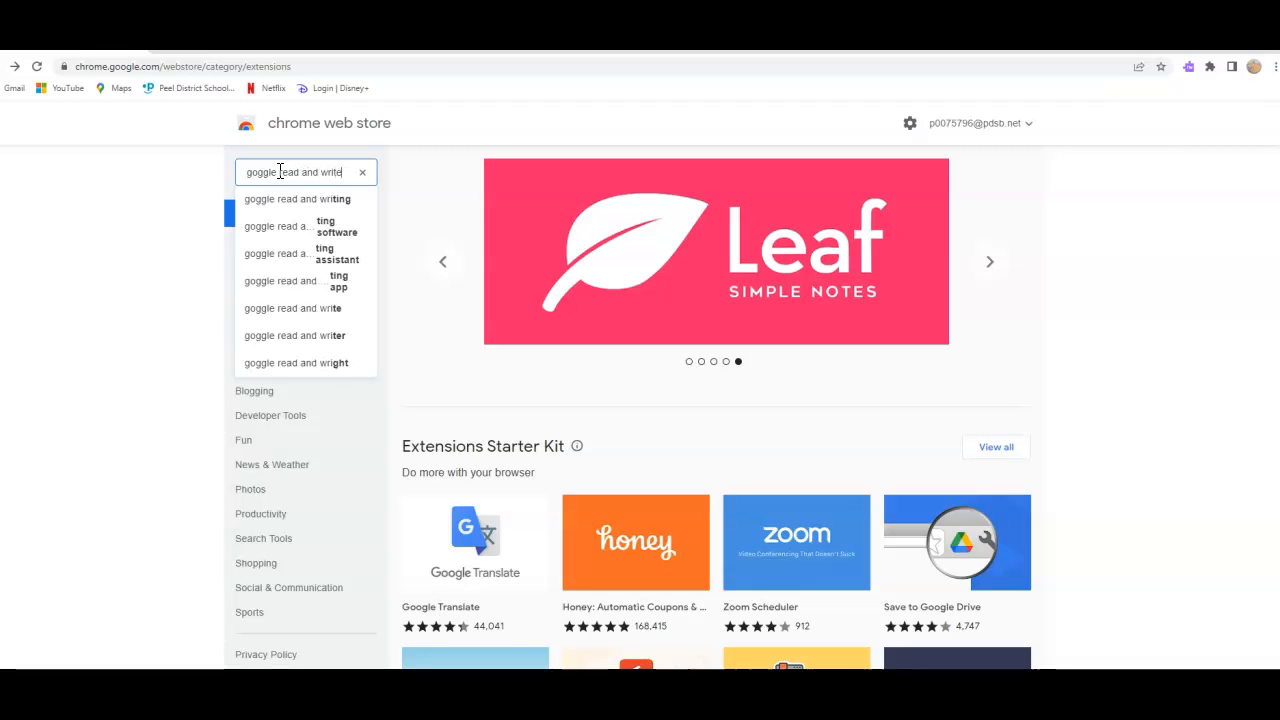
pyautogui.press('Return')
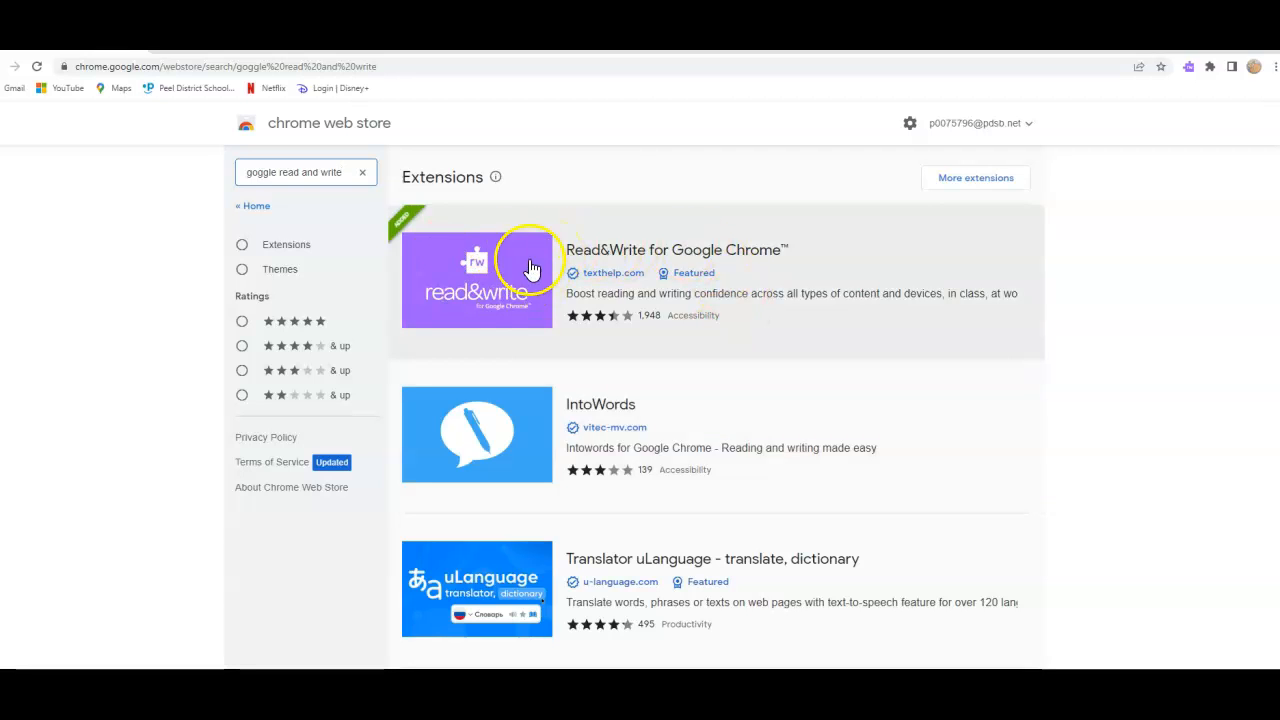
pyautogui.click(491, 258)
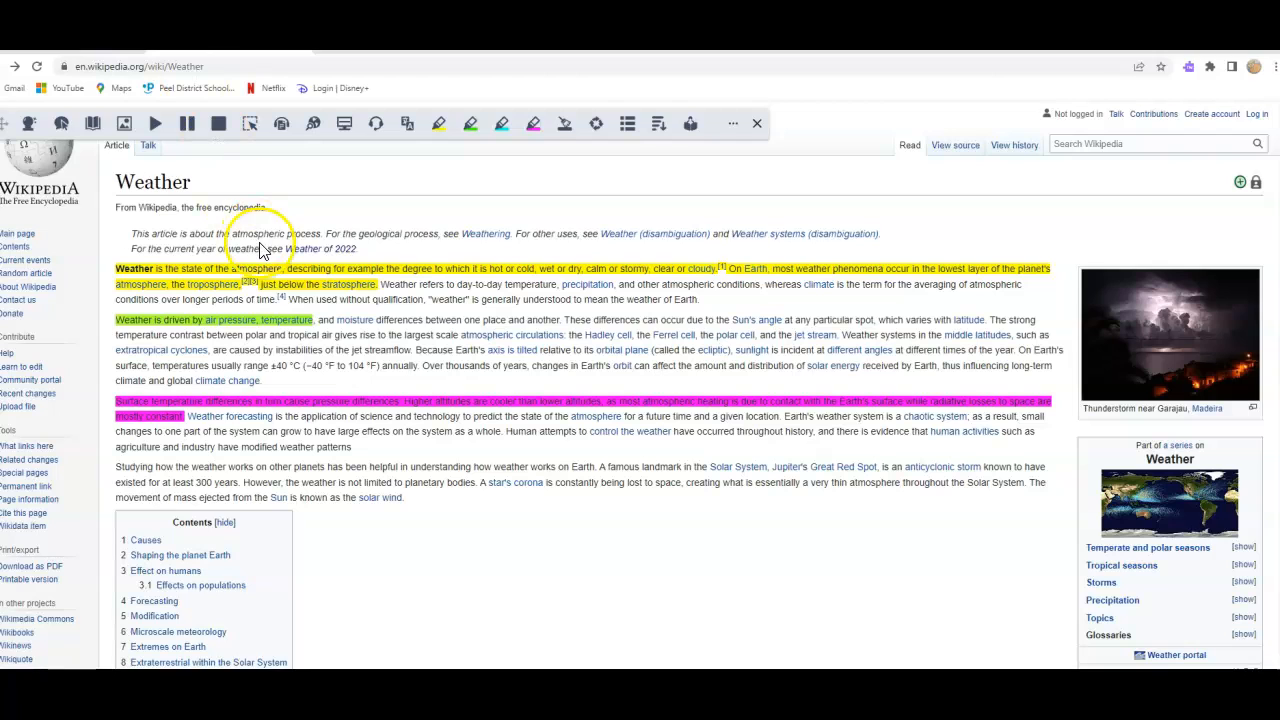
# Step: Clear the highlights from the first three paragraphs of the Wikipedia Weather article and close the Read&Write toolbar
pyautogui.moveTo(185, 418); pyautogui.dragTo(108, 272)
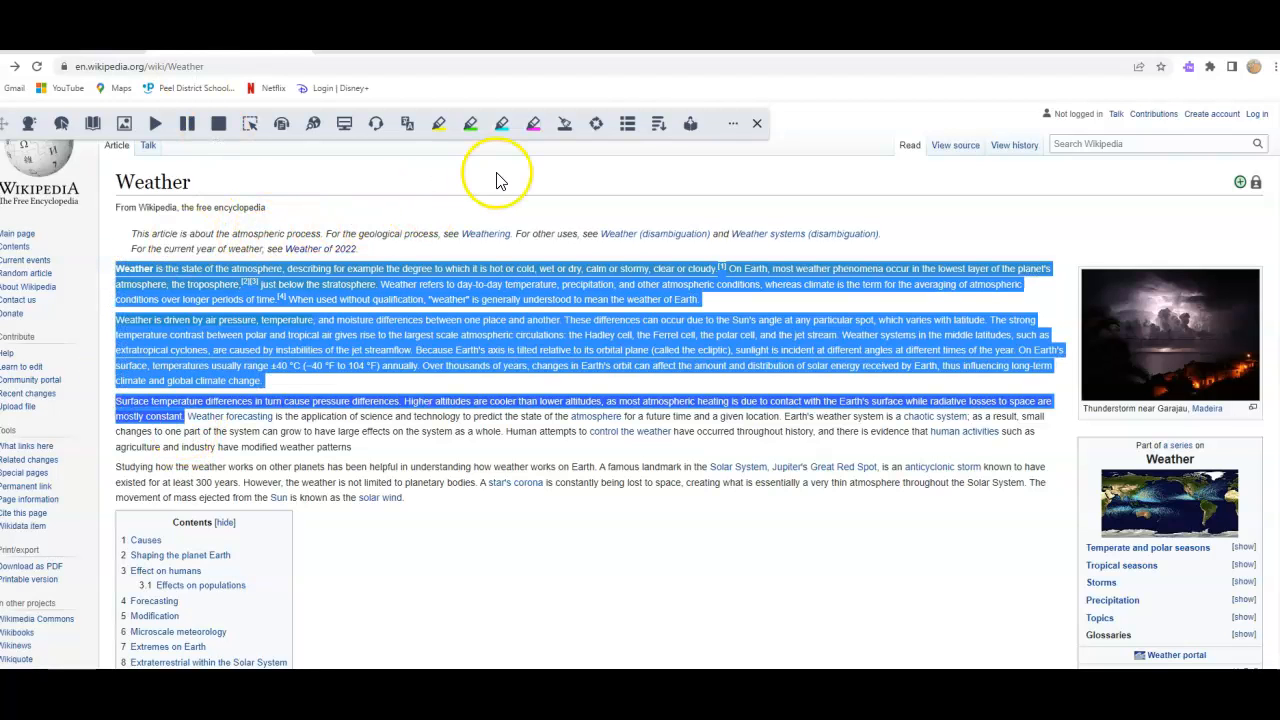
pyautogui.click(565, 125)
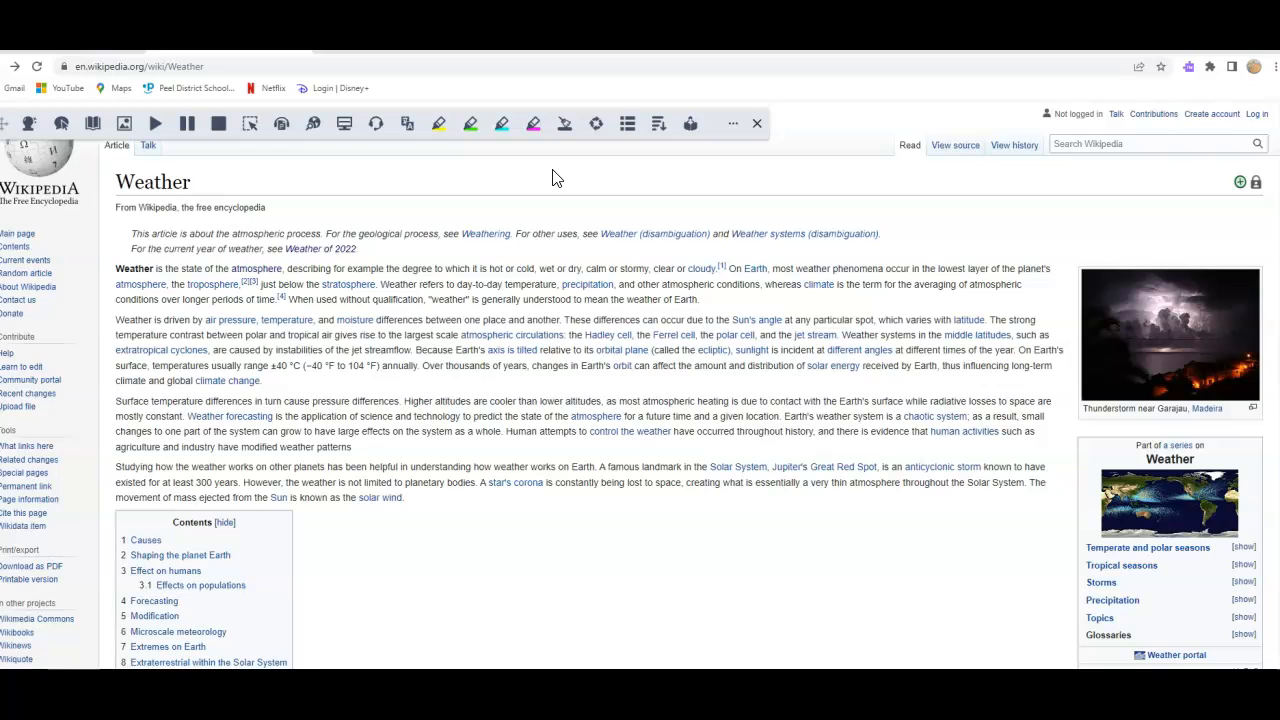
pyautogui.click(727, 127)
pyautogui.click(758, 124)
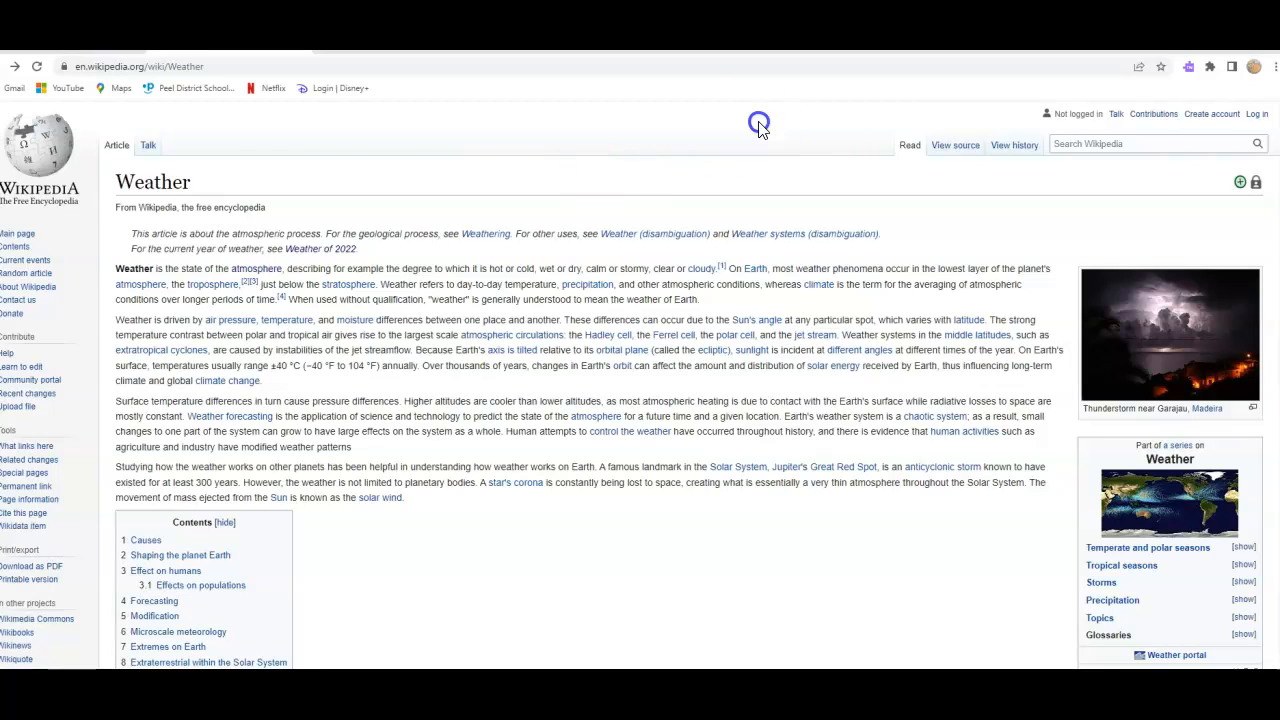
# Step: Launch the Read&Write for Google Chrome extension on the Weather article
pyautogui.rightClick(1188, 70)
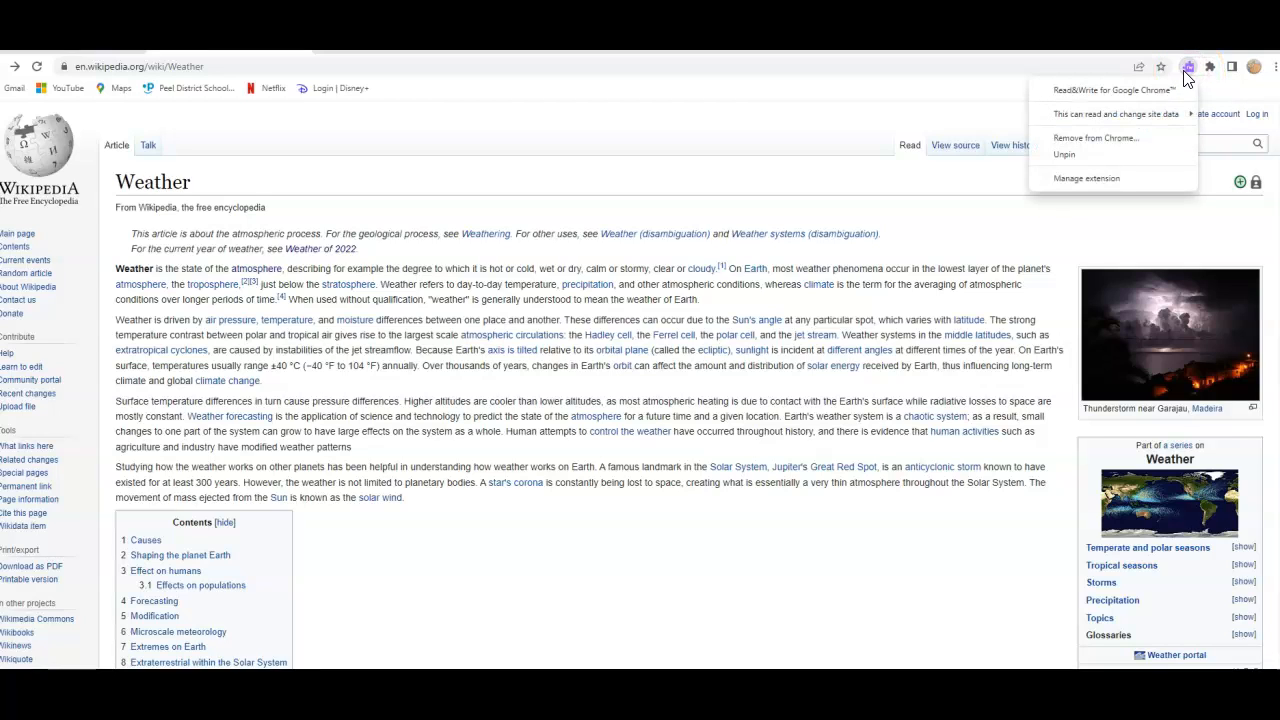
pyautogui.click(1186, 70)
pyautogui.click(560, 180)
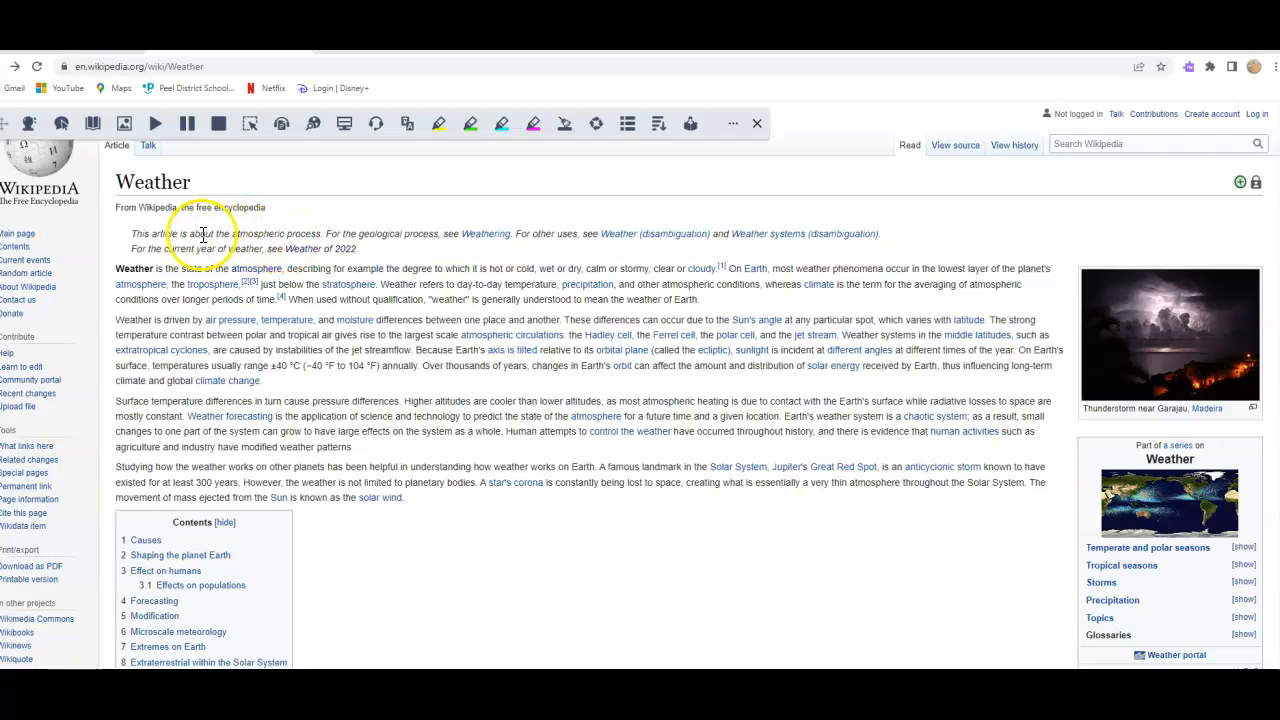
# Step: Have Read&Write read the article aloud from its opening sentences, and stop the speech partway through the first paragraph
pyautogui.click(117, 268)
pyautogui.moveTo(117, 268); pyautogui.dragTo(380, 283)
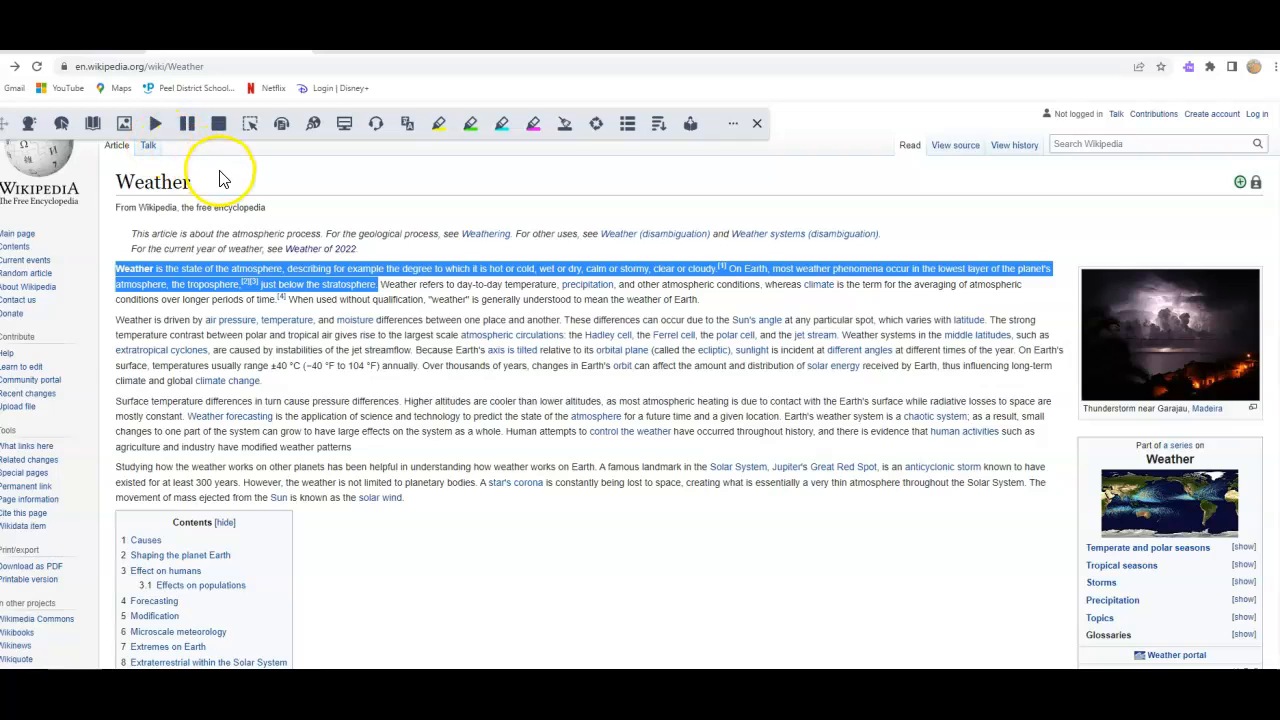
pyautogui.click(153, 124)
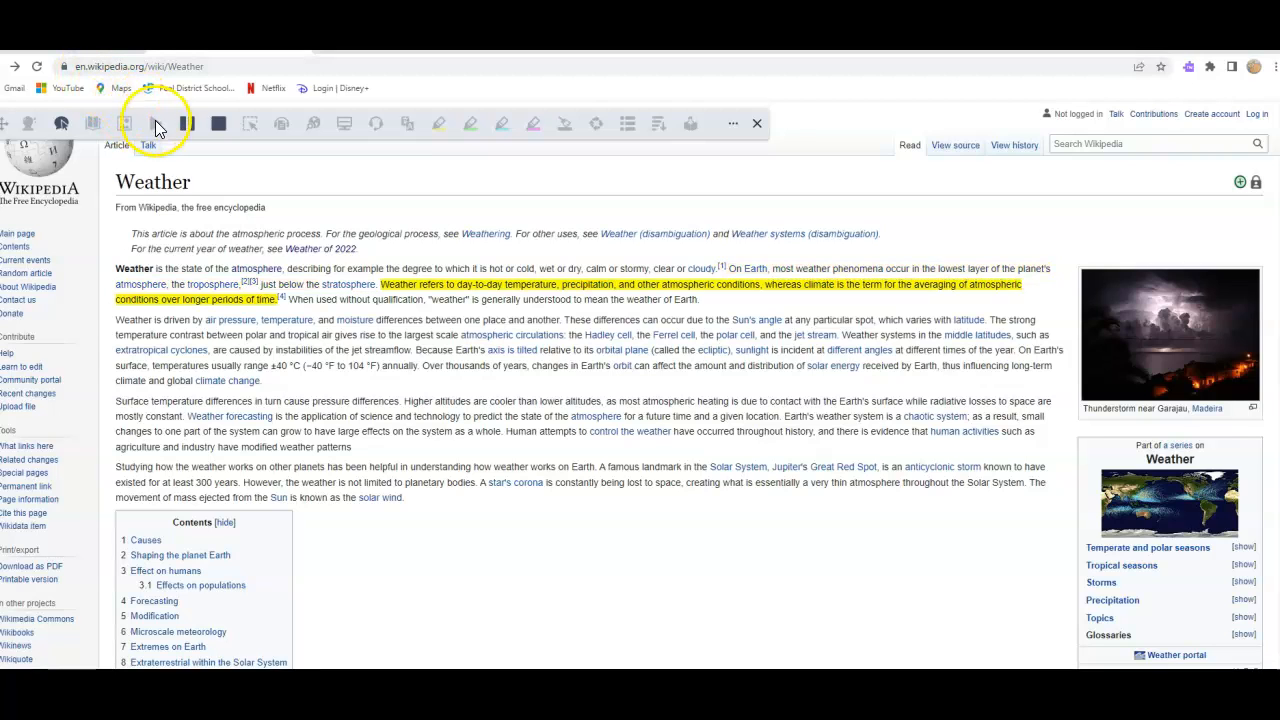
pyautogui.rightClick(187, 124)
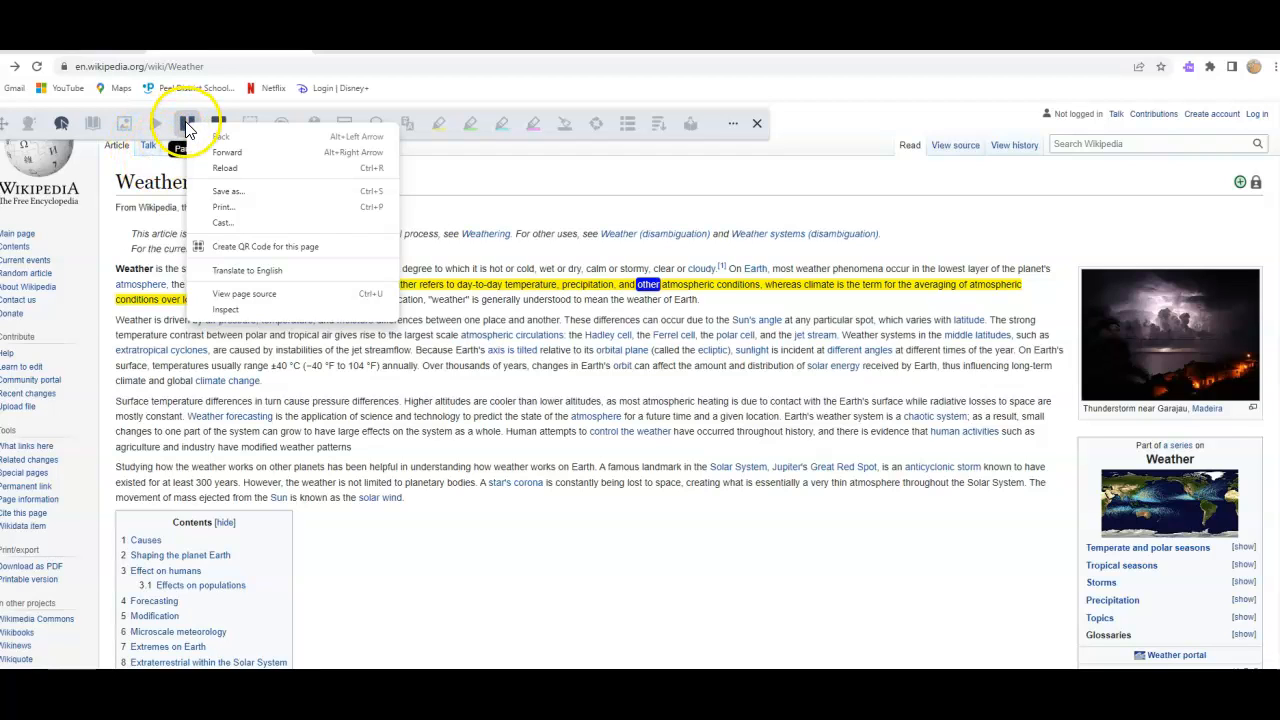
pyautogui.press('Escape')
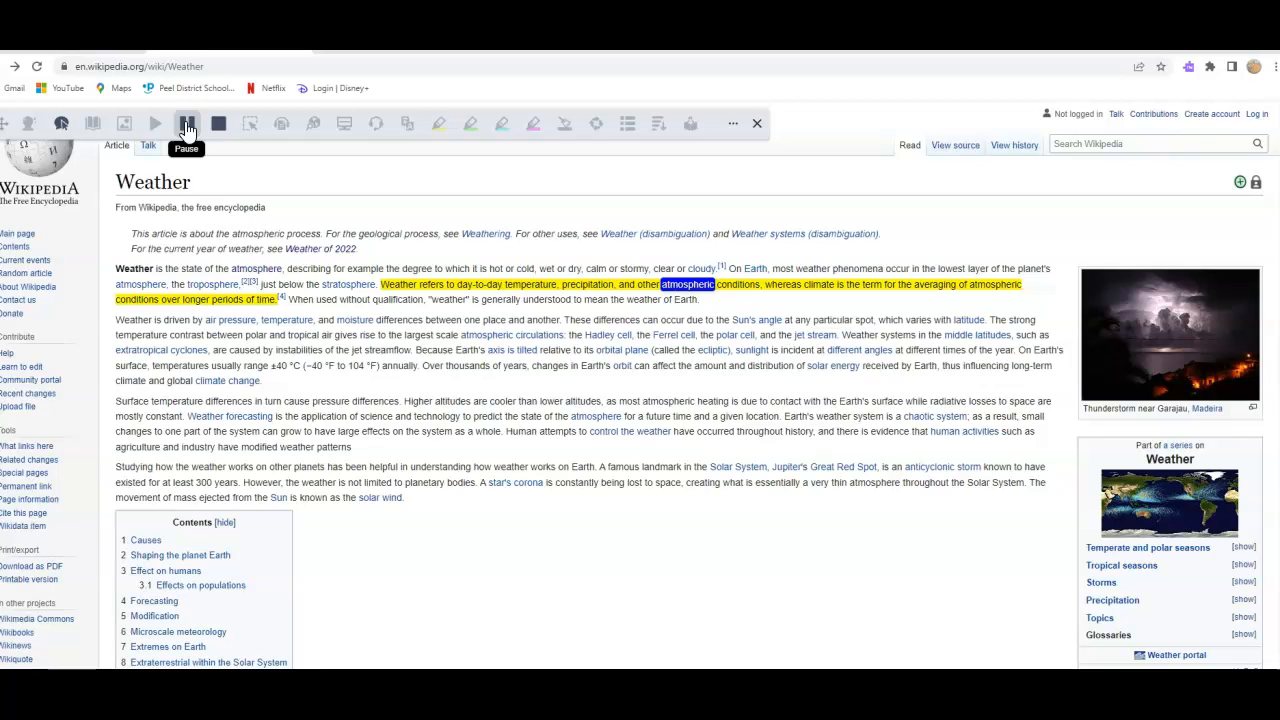
pyautogui.click(218, 123)
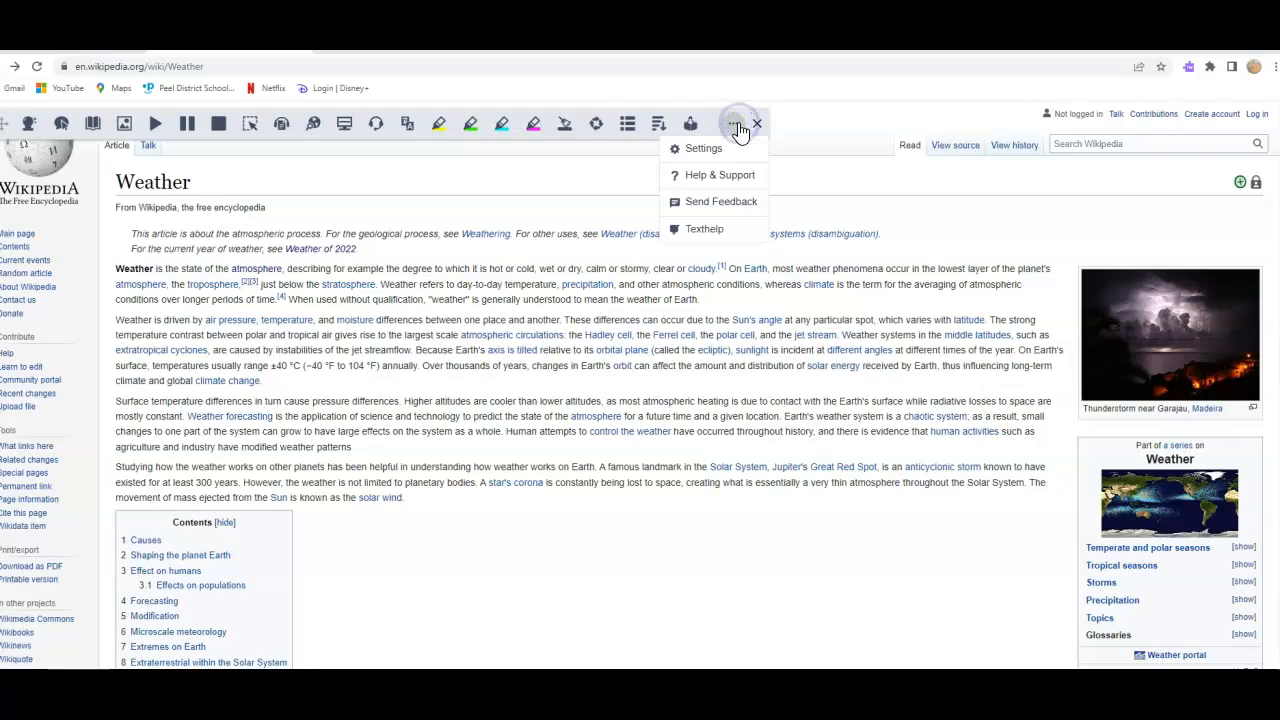
# Step: Review the Read&Write speech settings, including voice, speed and continuous reading, and save them
pyautogui.click(694, 150)
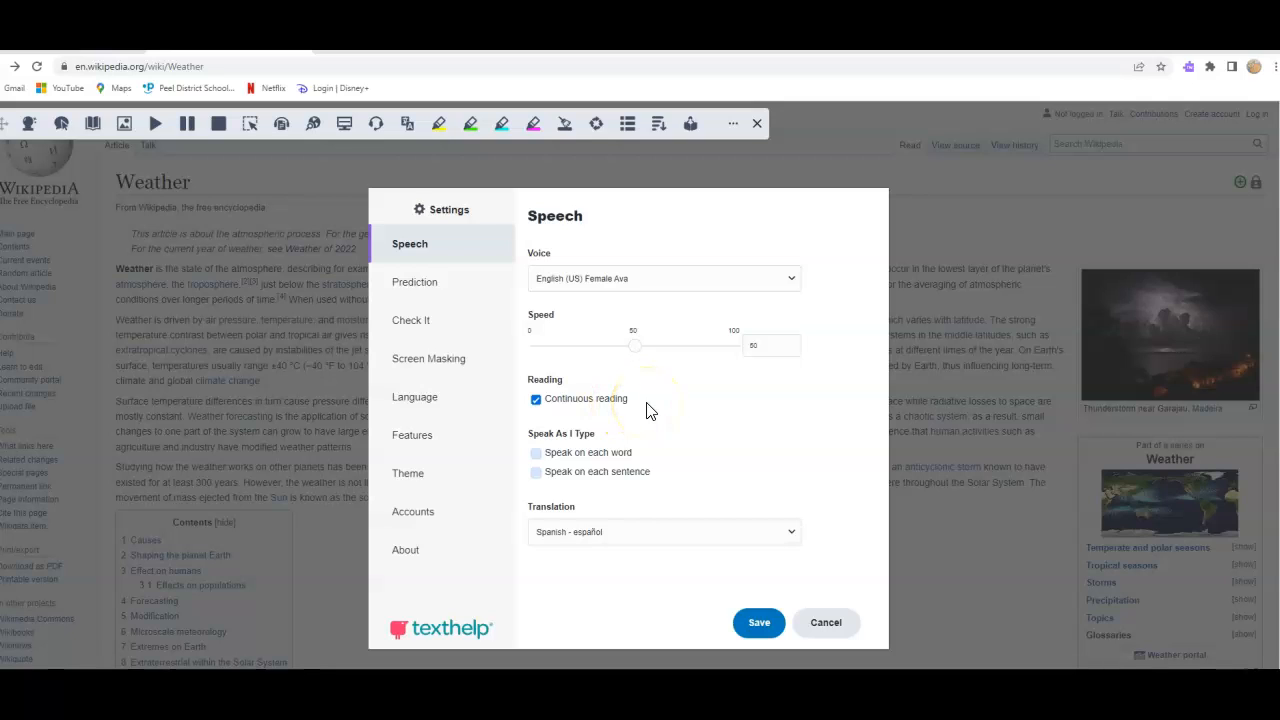
pyautogui.click(760, 626)
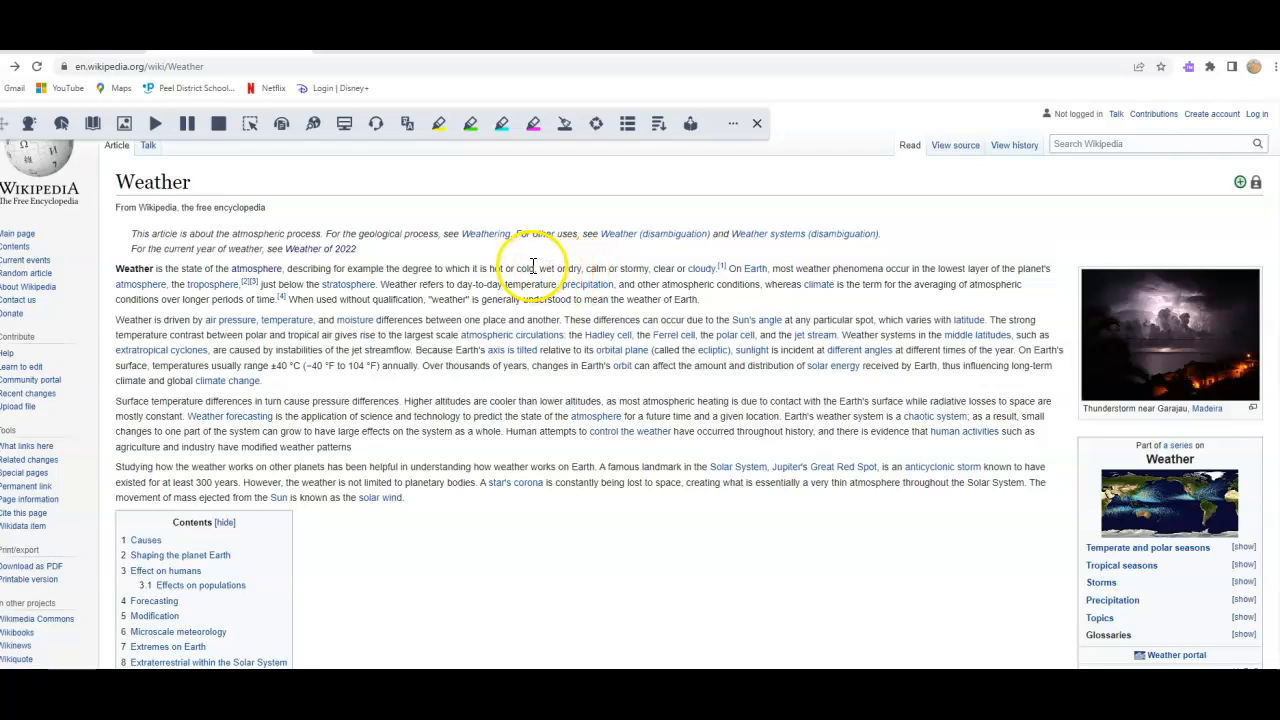
# Step: Look up the word "cold" from the first paragraph in the Dictionary and Picture Dictionary, closing both windows when done
pyautogui.moveTo(534, 267); pyautogui.dragTo(510, 268)
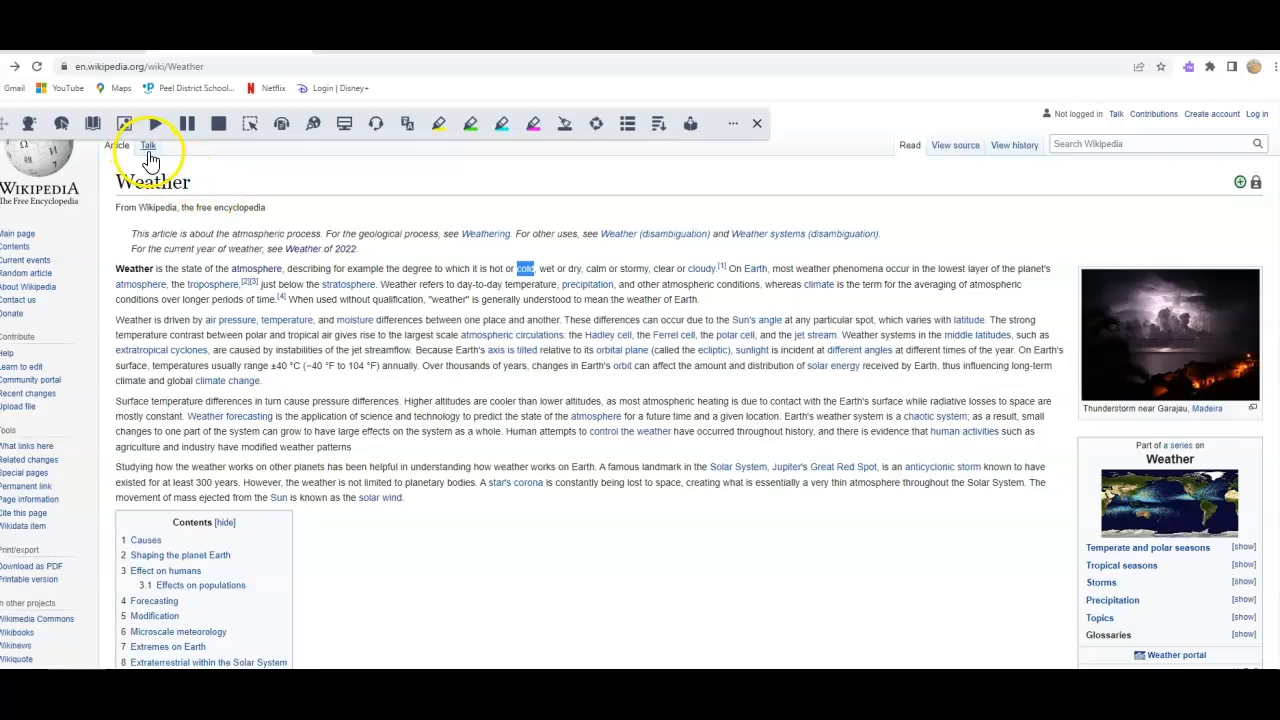
pyautogui.click(93, 130)
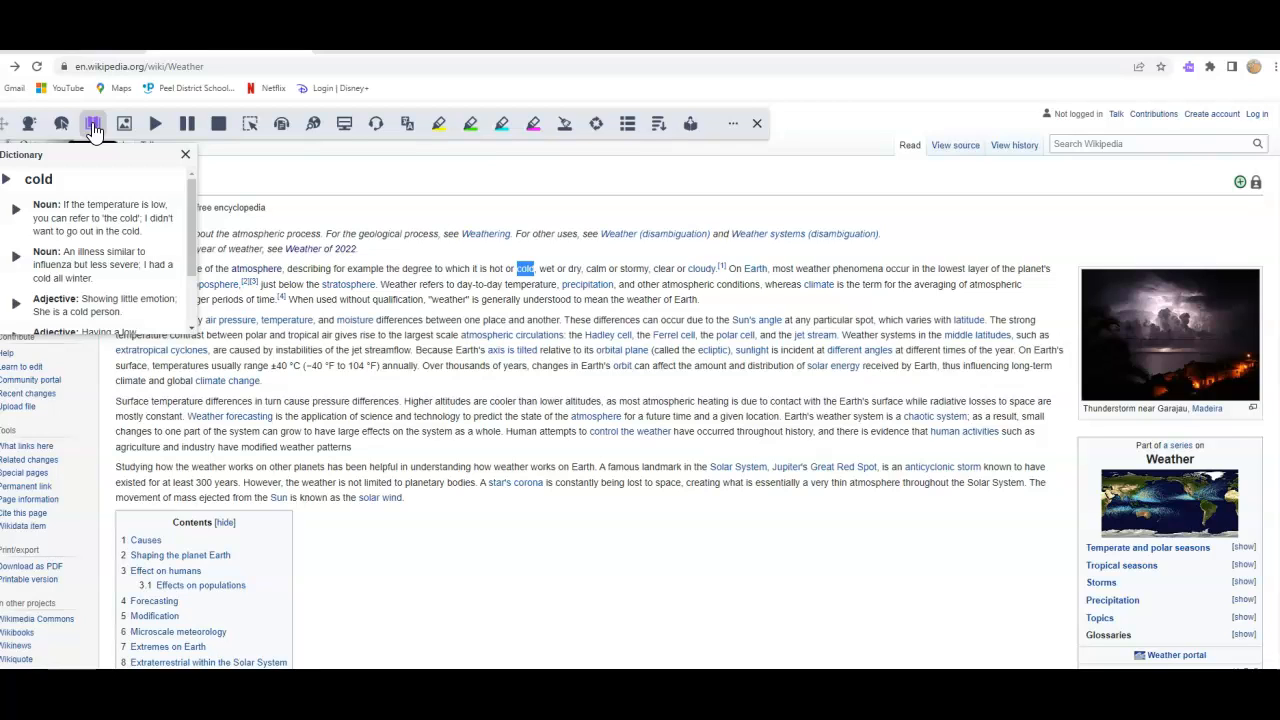
pyautogui.click(124, 126)
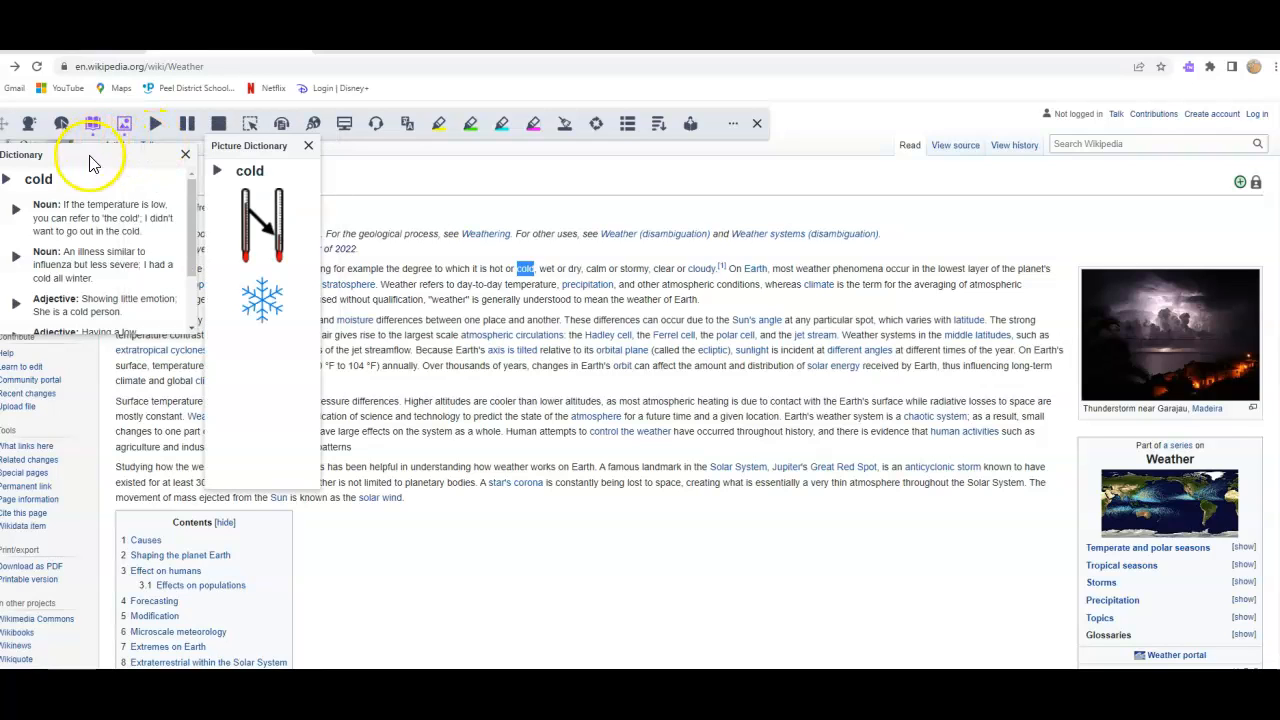
pyautogui.click(243, 203)
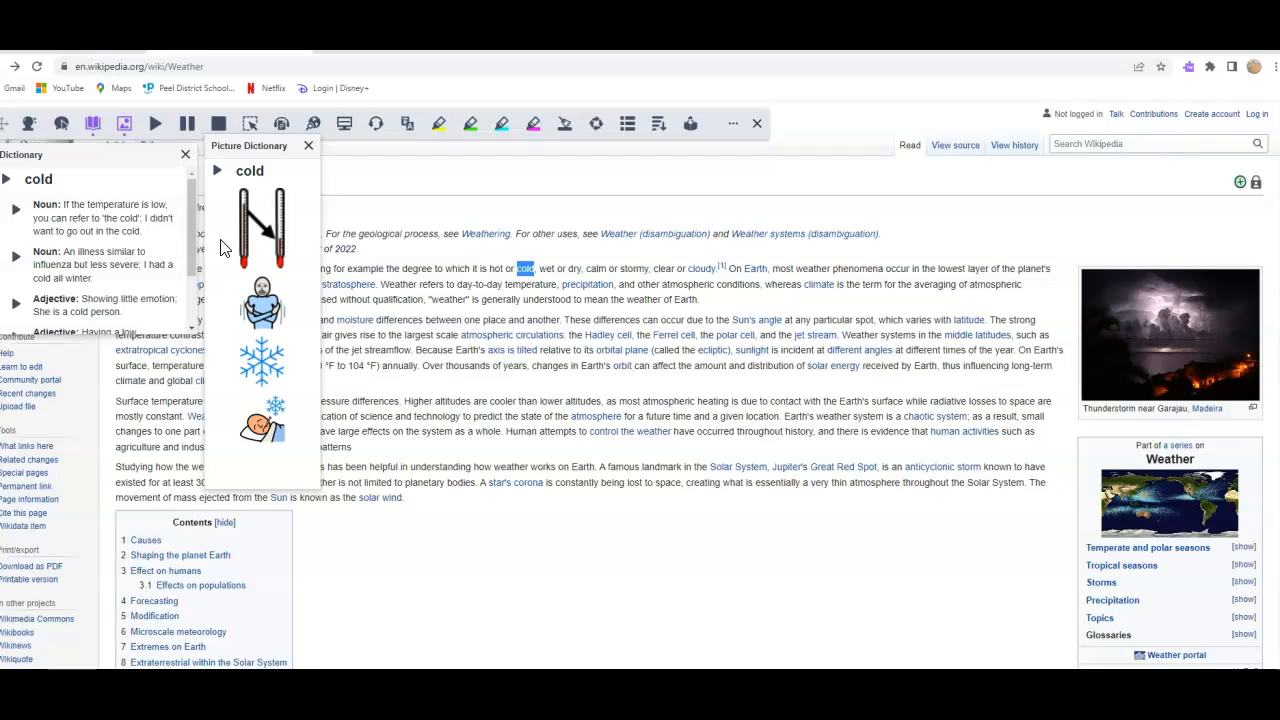
pyautogui.click(185, 155)
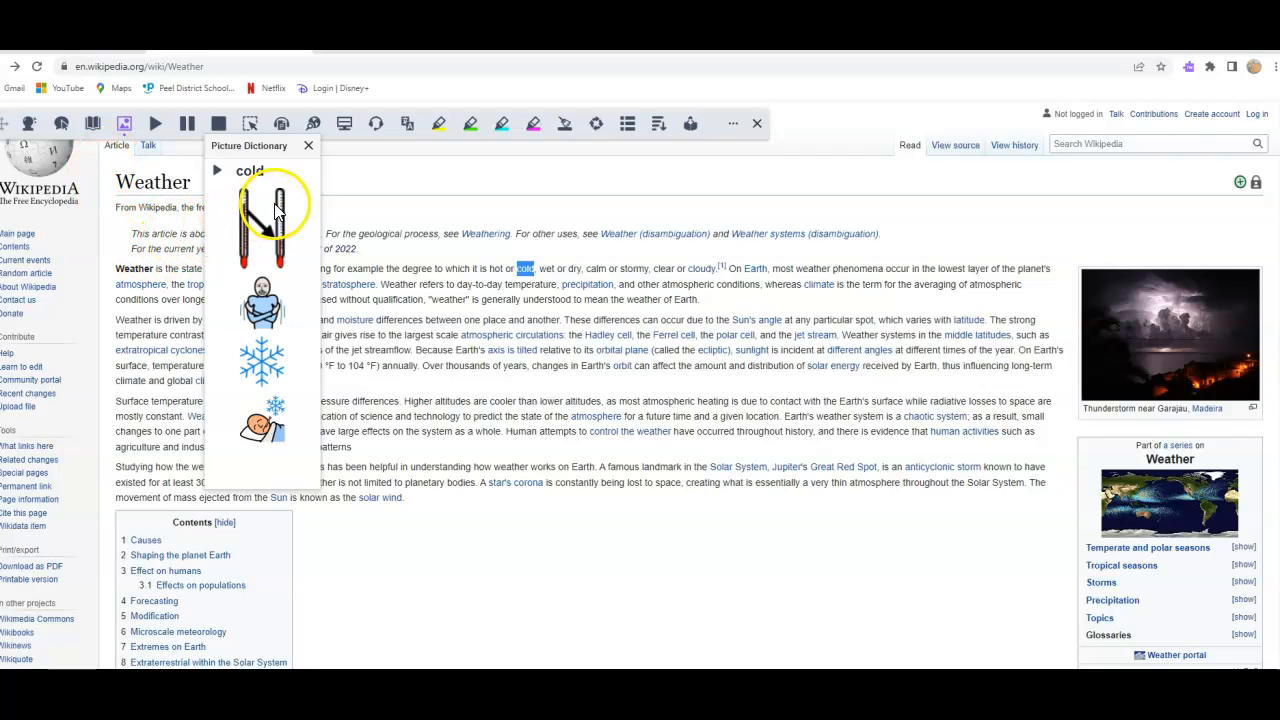
pyautogui.click(308, 148)
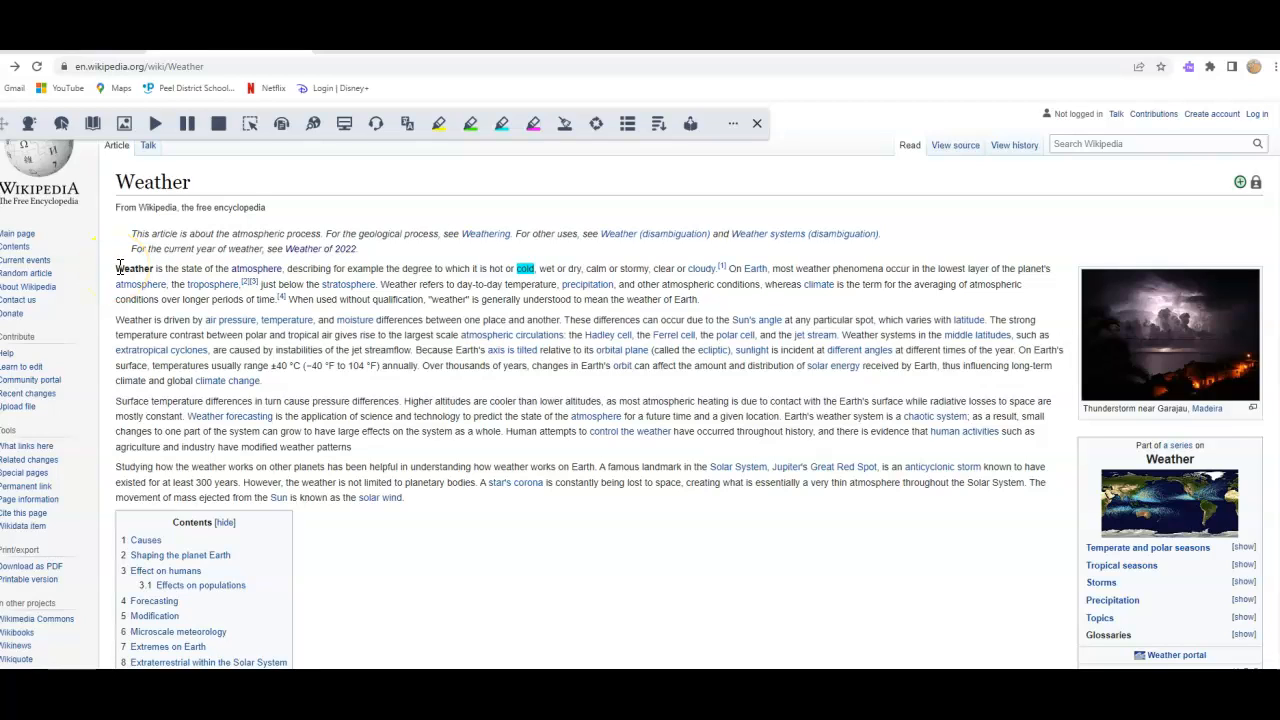
# Step: Highlight the opening lines of the article's first paragraph in yellow, the second in green and the third in blue
pyautogui.moveTo(118, 267); pyautogui.dragTo(258, 284)
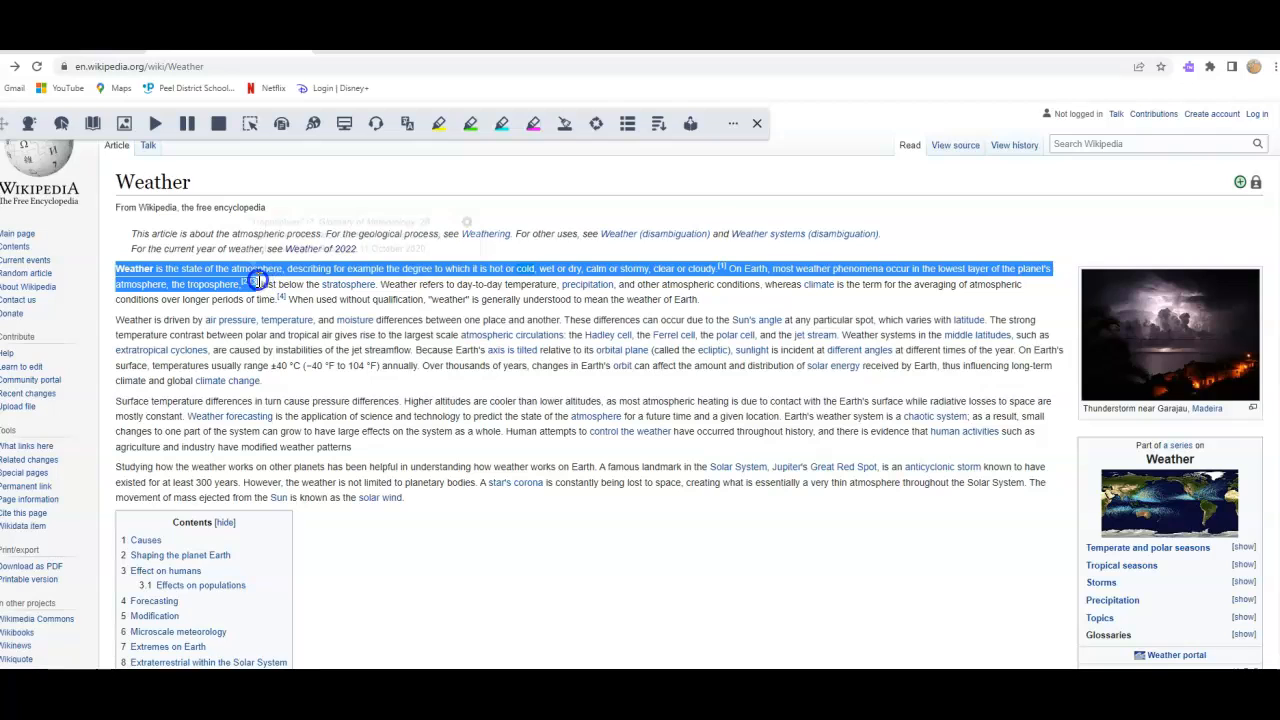
pyautogui.click(438, 123)
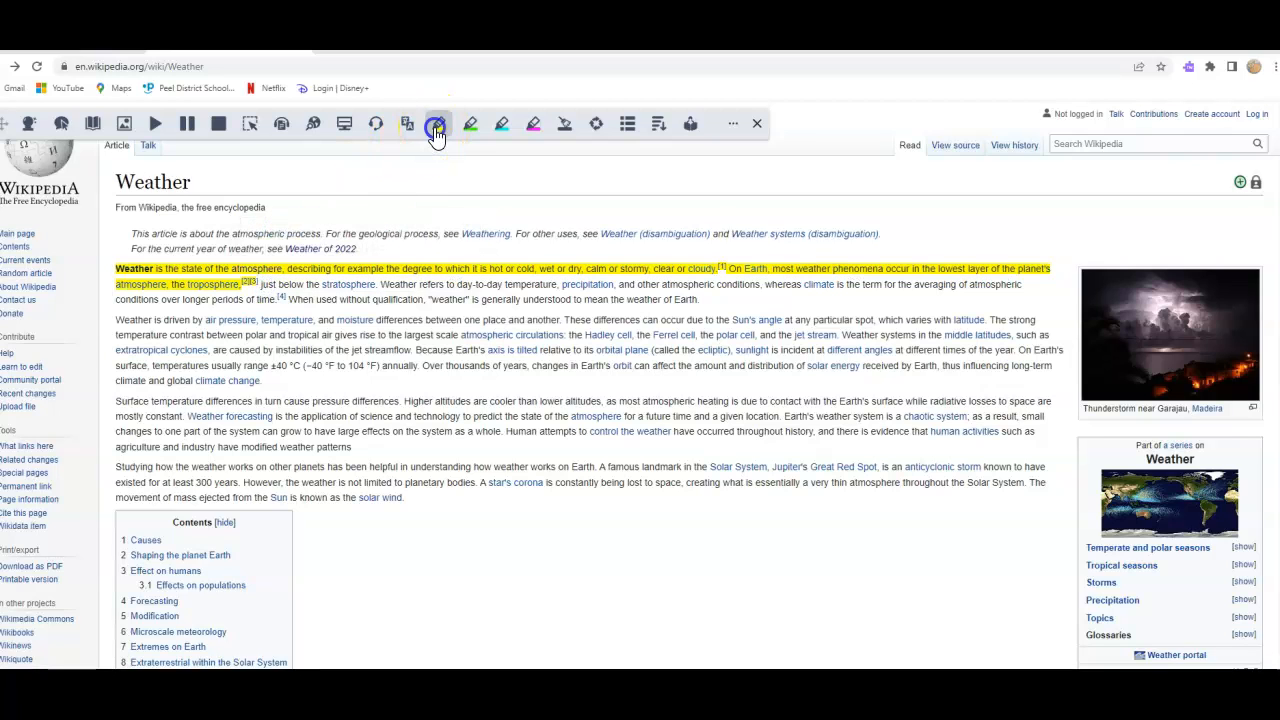
pyautogui.moveTo(115, 319)
pyautogui.mouseDown()
pyautogui.moveTo(228, 349)
pyautogui.moveTo(208, 350)
pyautogui.mouseUp()
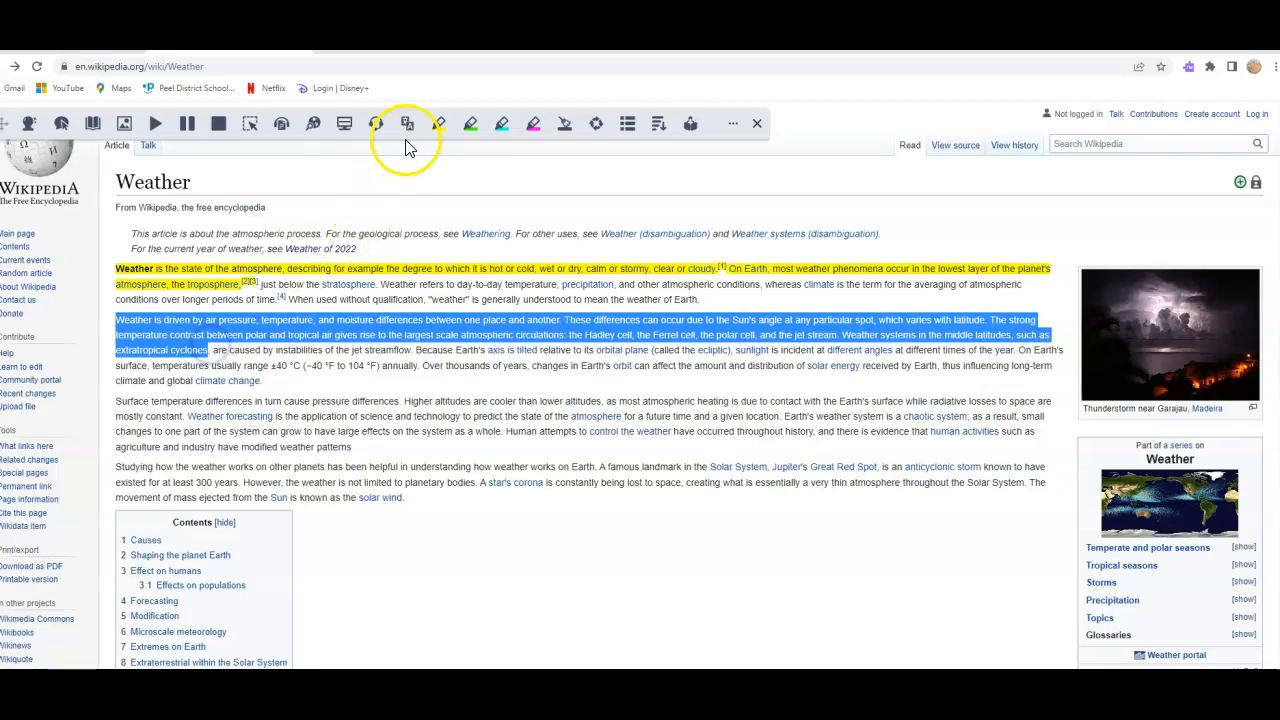
pyautogui.click(471, 125)
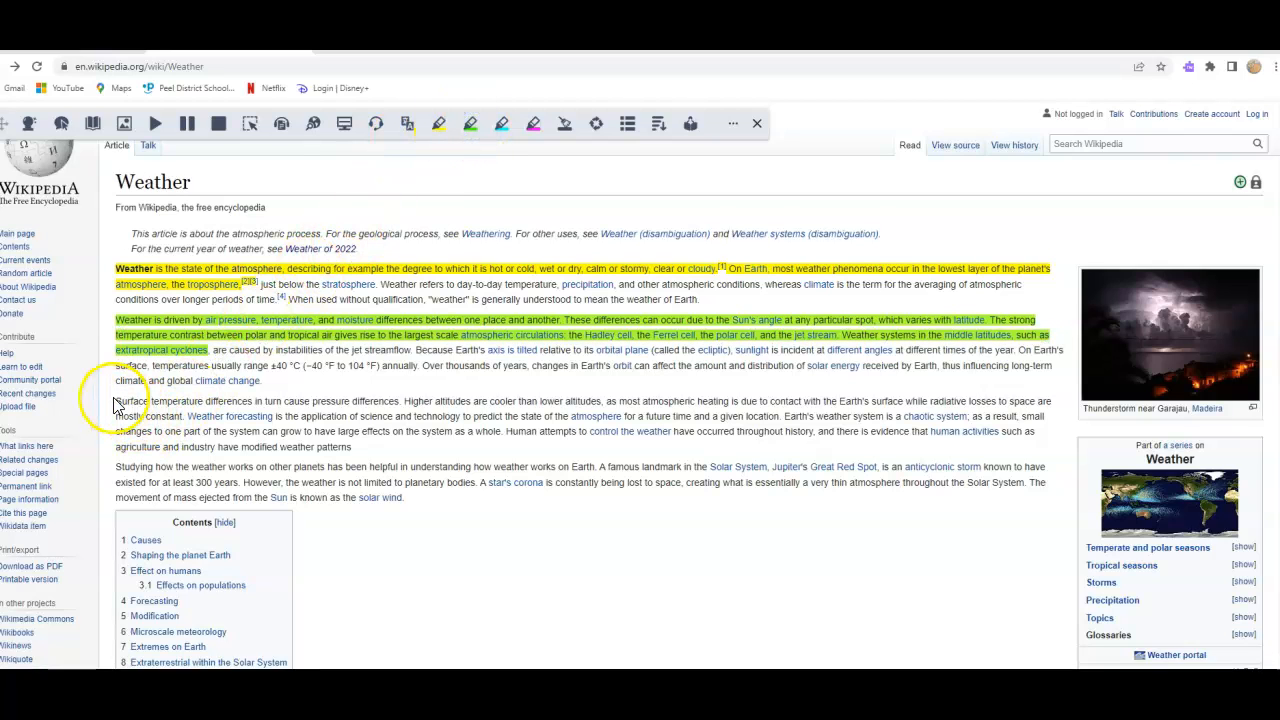
pyautogui.moveTo(113, 401); pyautogui.dragTo(277, 417)
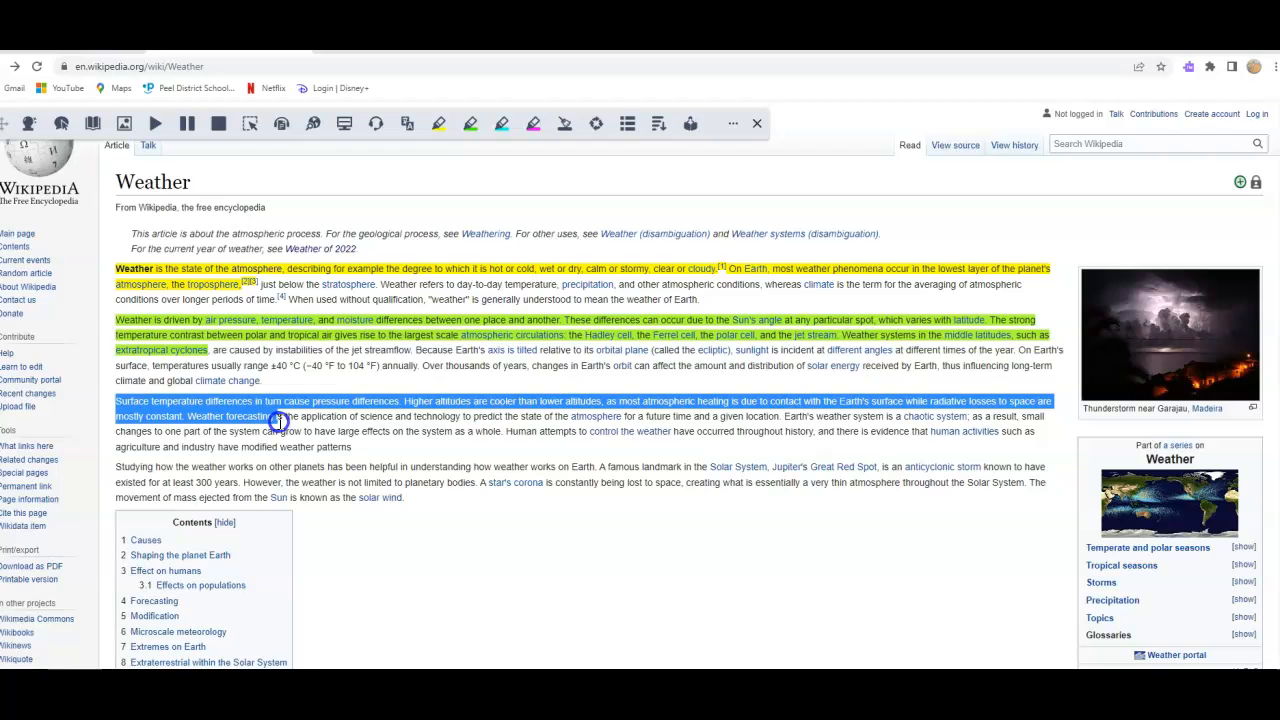
pyautogui.click(503, 125)
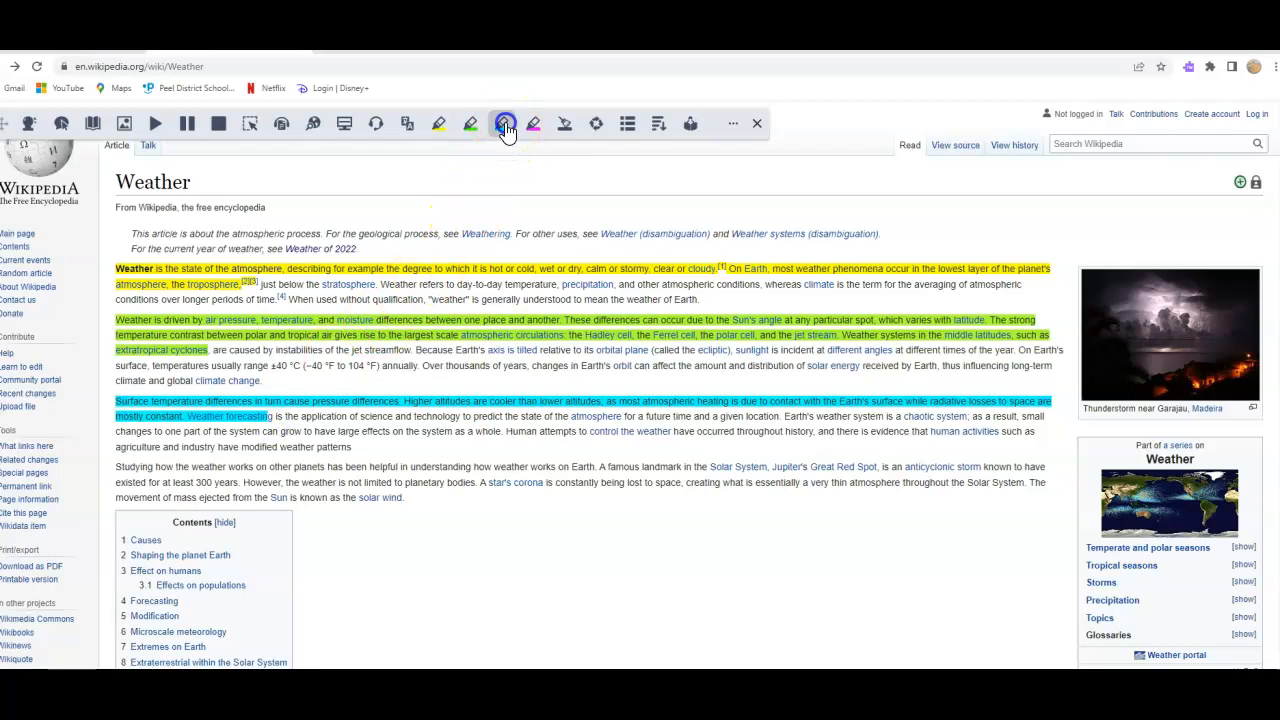
# Step: Collect the highlights in all four colors, sorted by color, into a new document and preview its Weather - Wikipedia source link
pyautogui.click(597, 125)
pyautogui.click(598, 128)
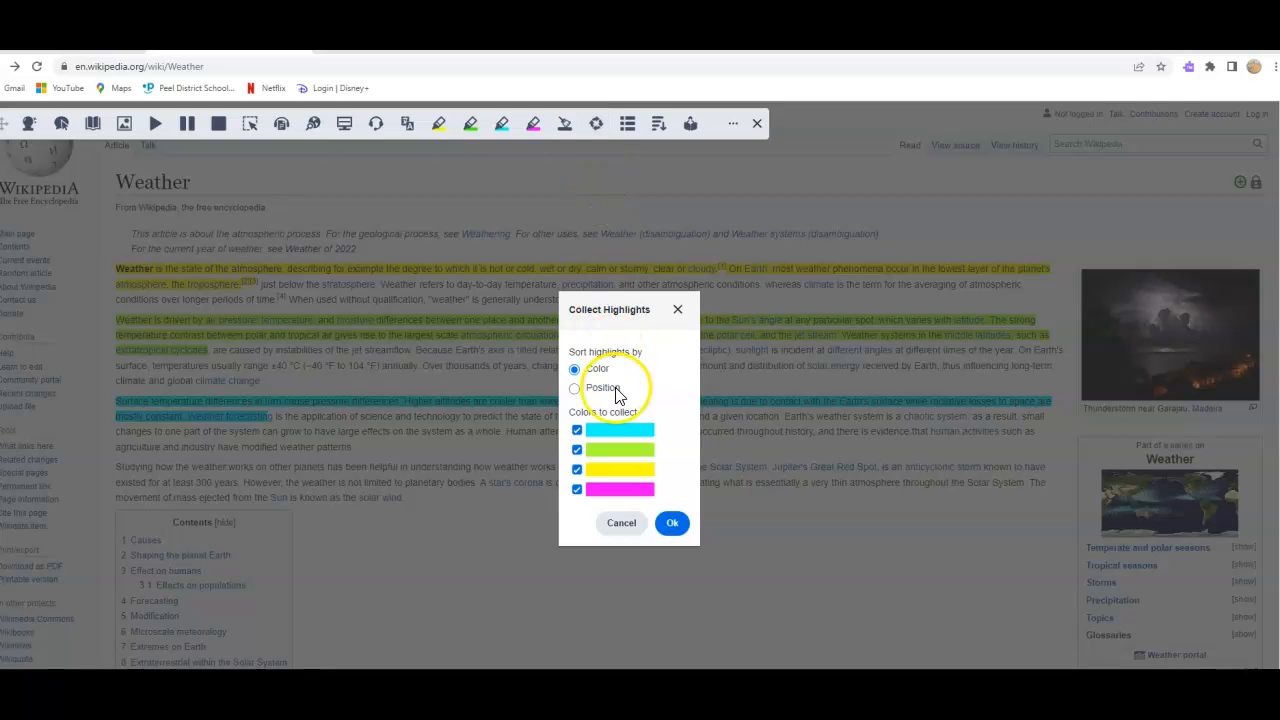
pyautogui.rightClick(671, 528)
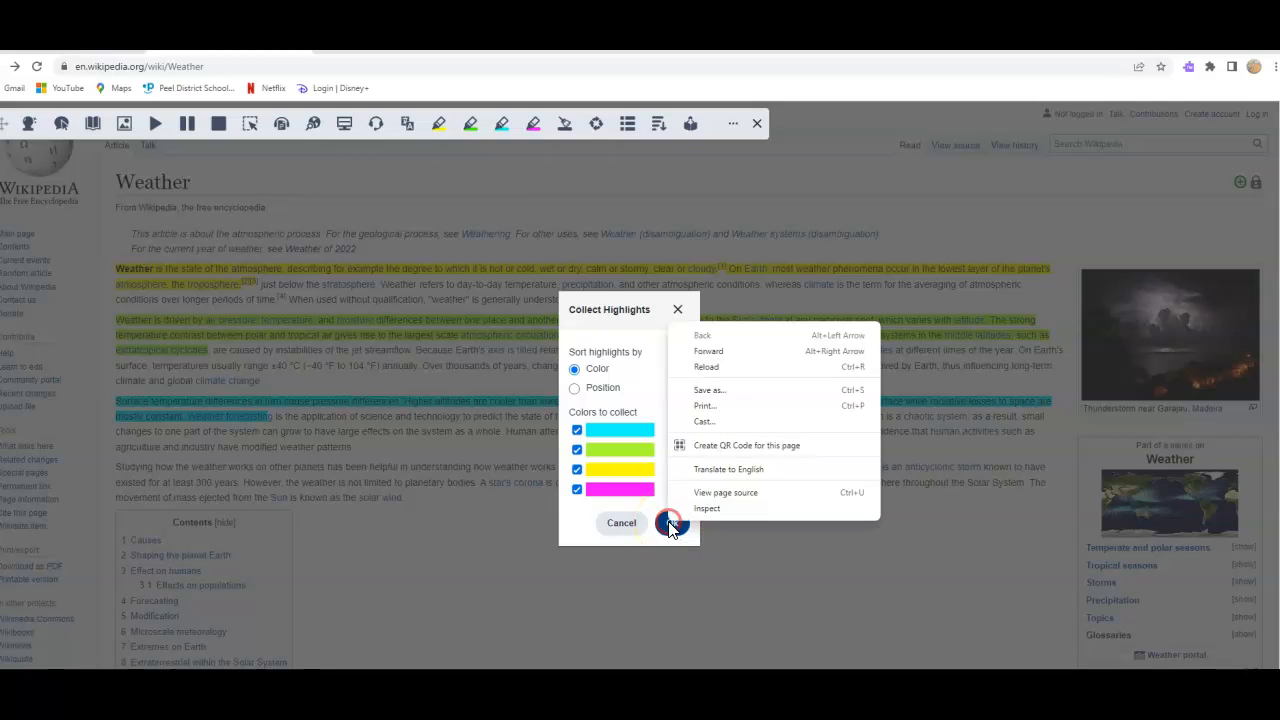
pyautogui.click(671, 528)
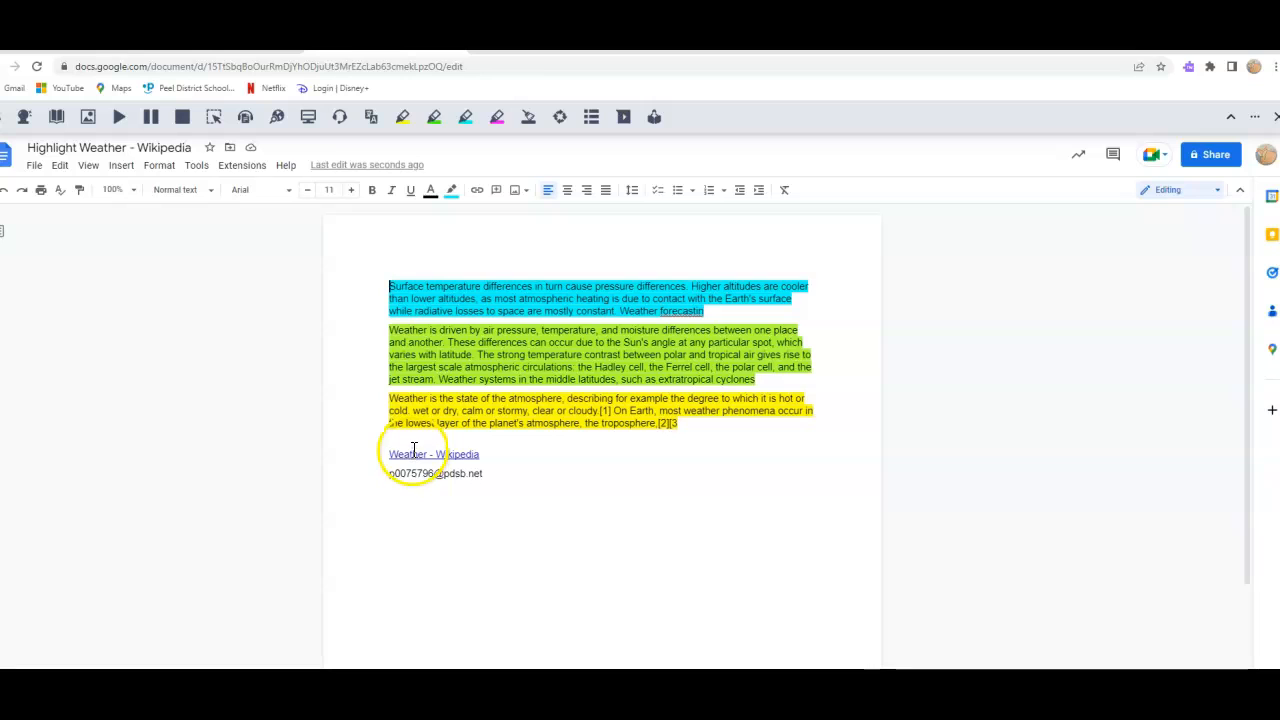
pyautogui.click(393, 454)
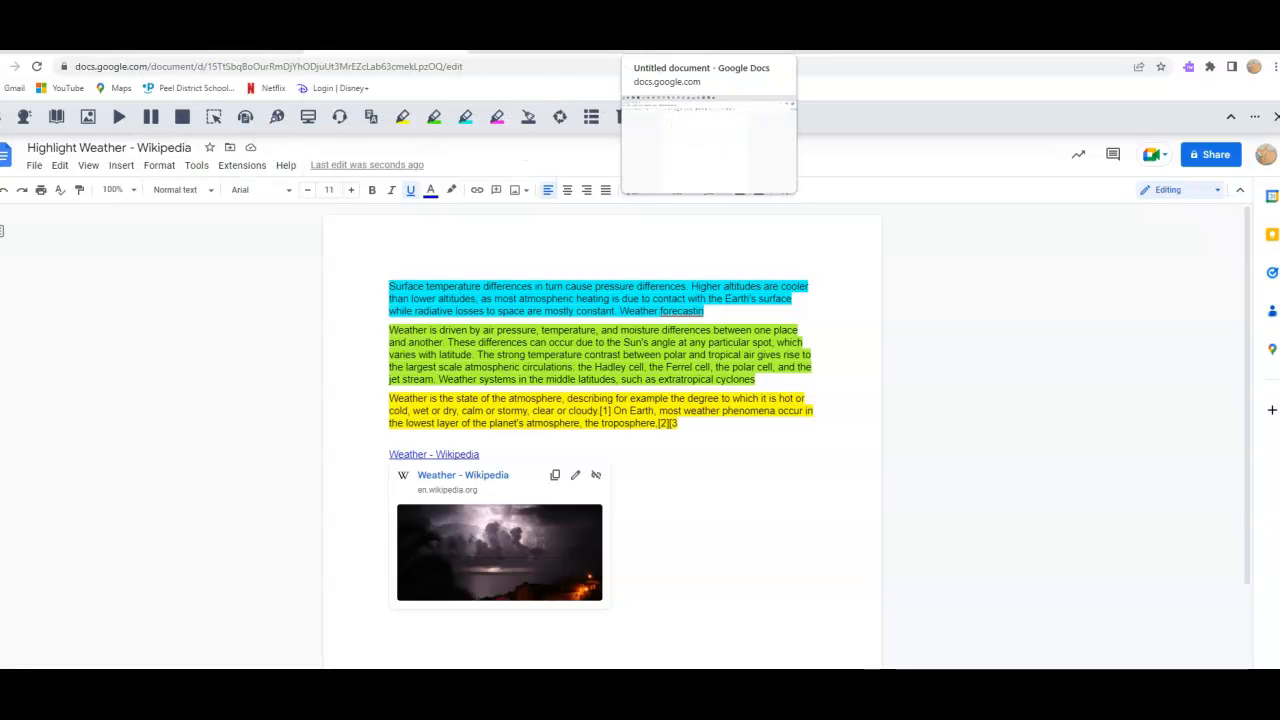
# Step: Switch to the blank document, turn on word prediction and write "The first time since she left" from the suggested words after typing "The"
pyautogui.click(660, 40)
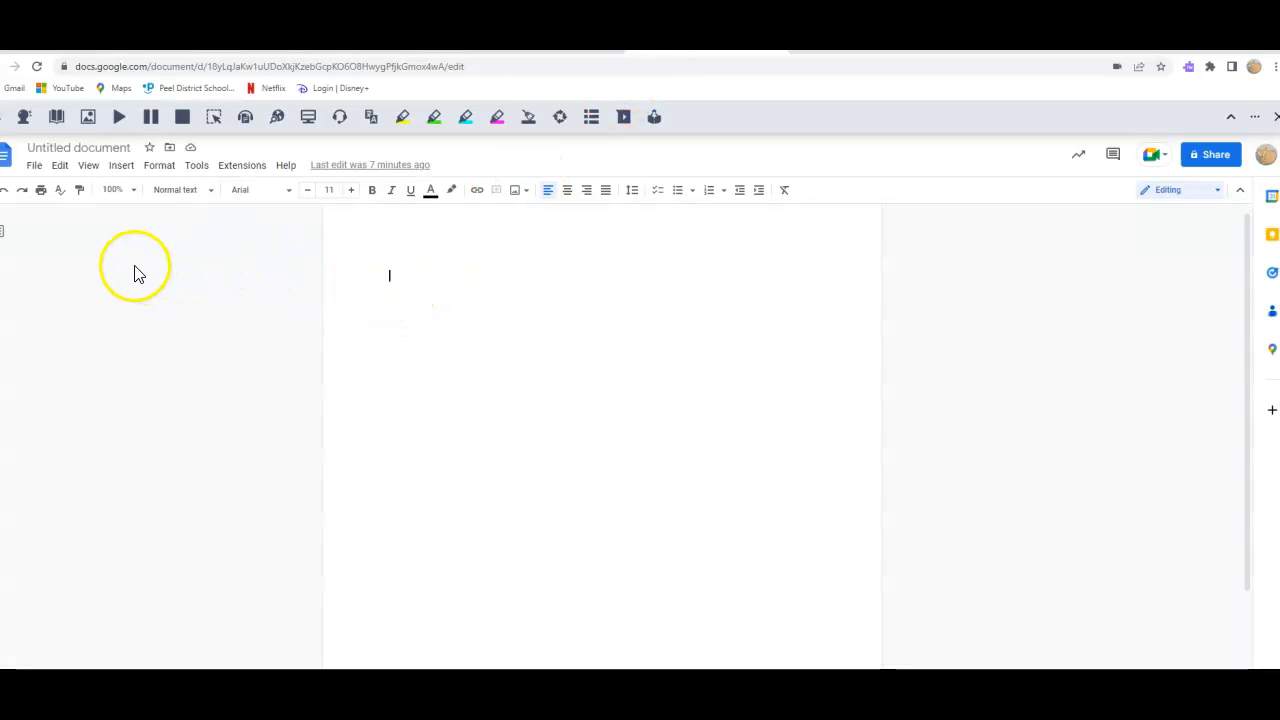
pyautogui.click(24, 117)
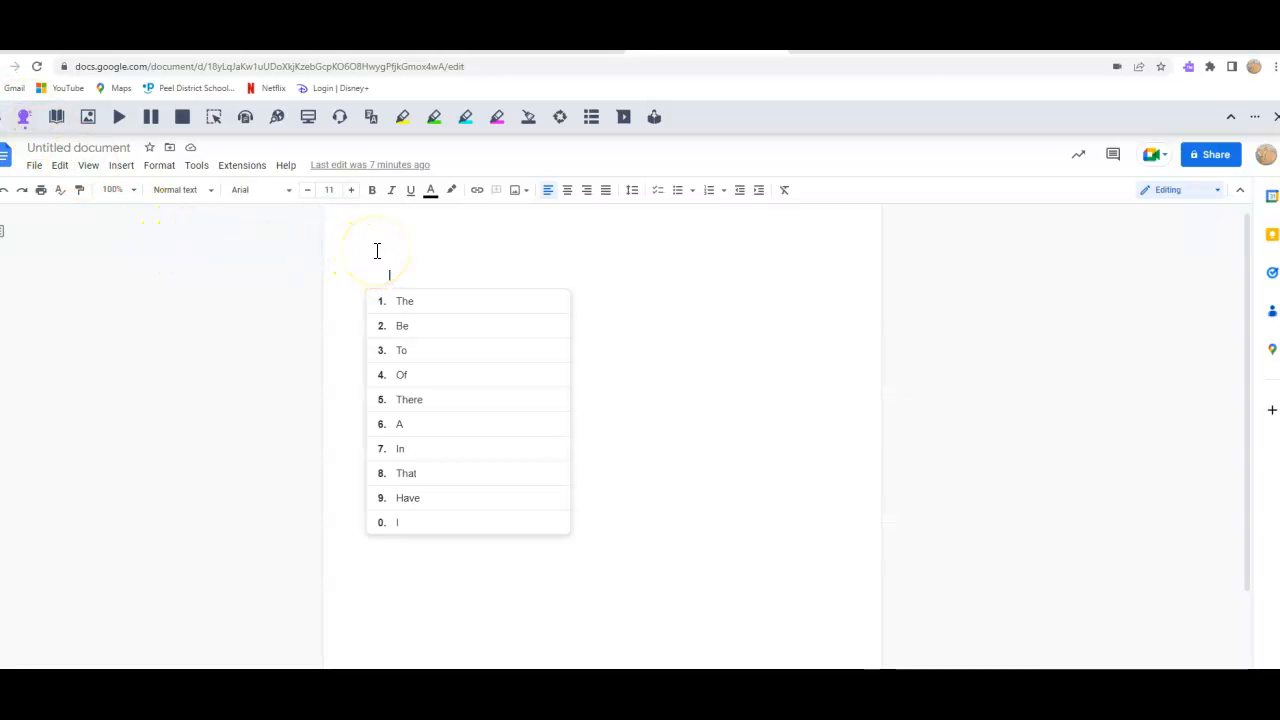
pyautogui.write('The')
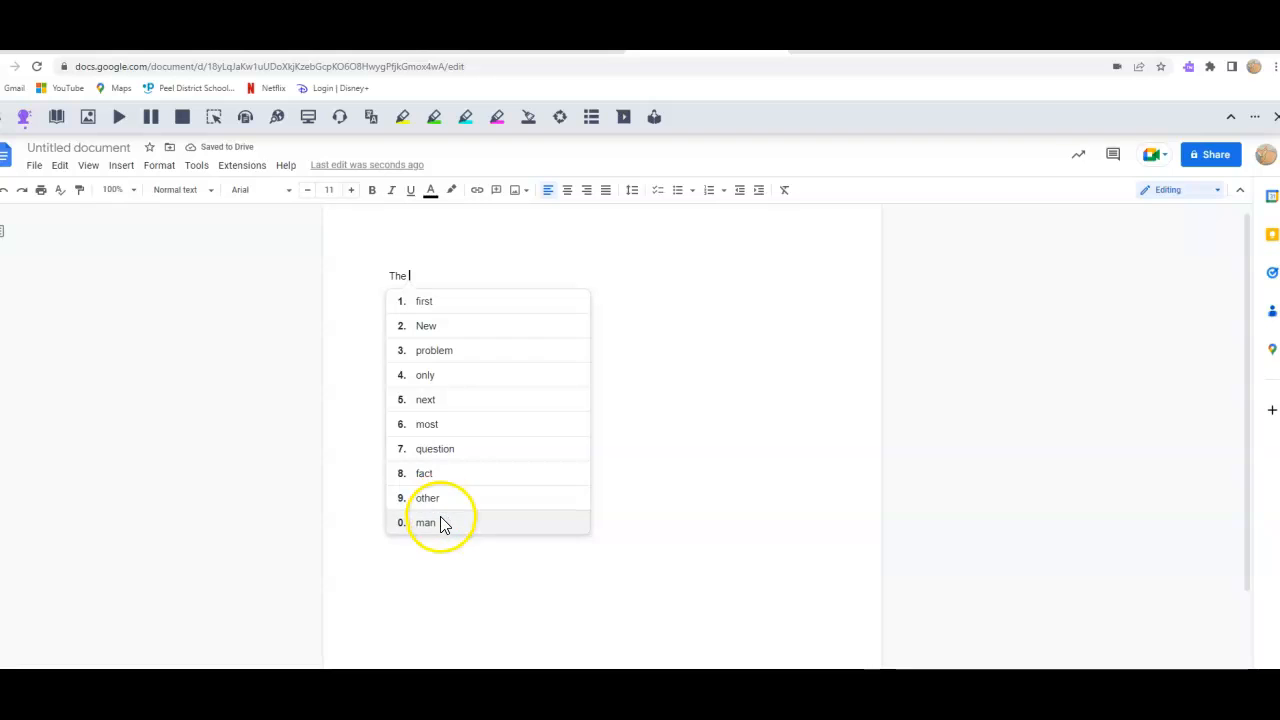
pyautogui.click(436, 308)
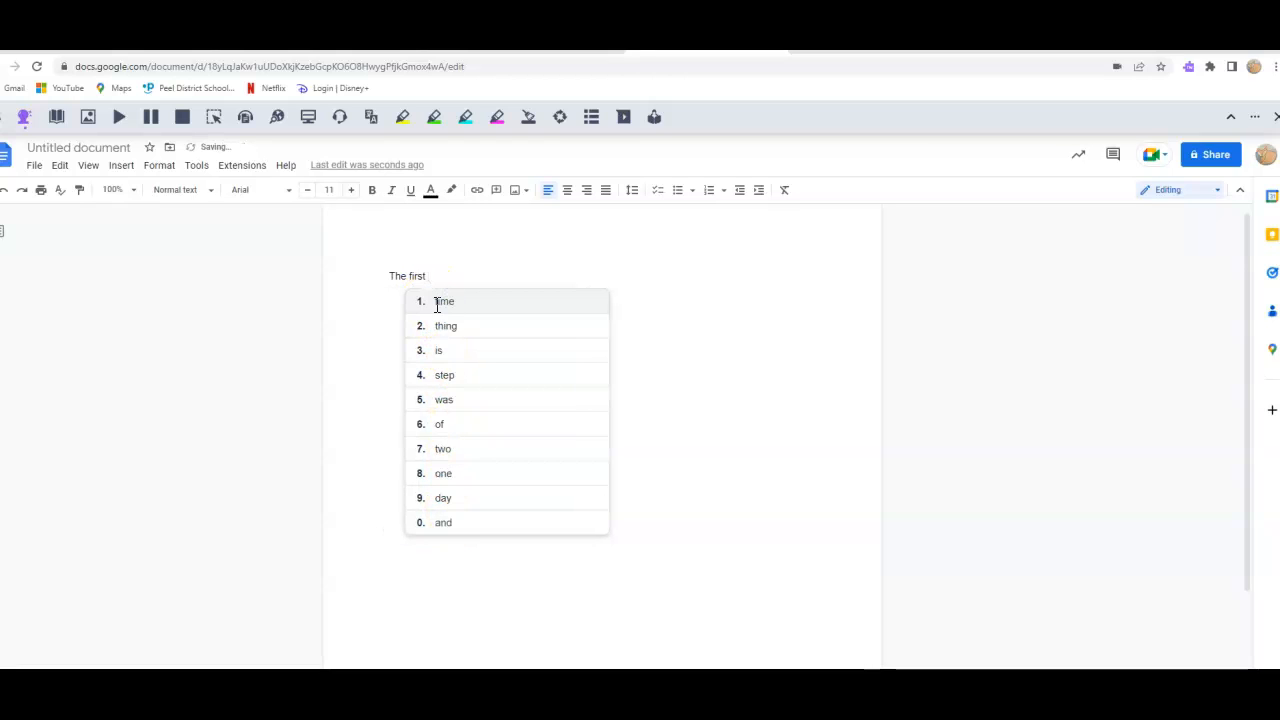
pyautogui.click(466, 302)
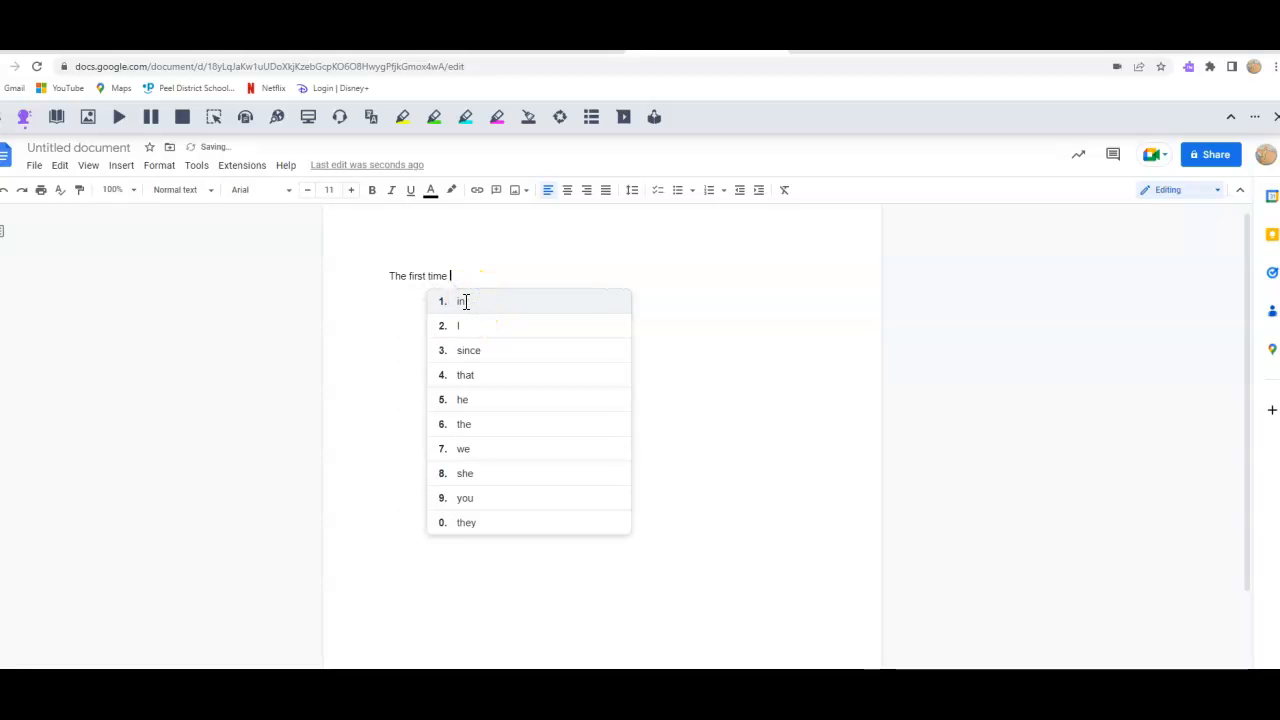
pyautogui.click(478, 350)
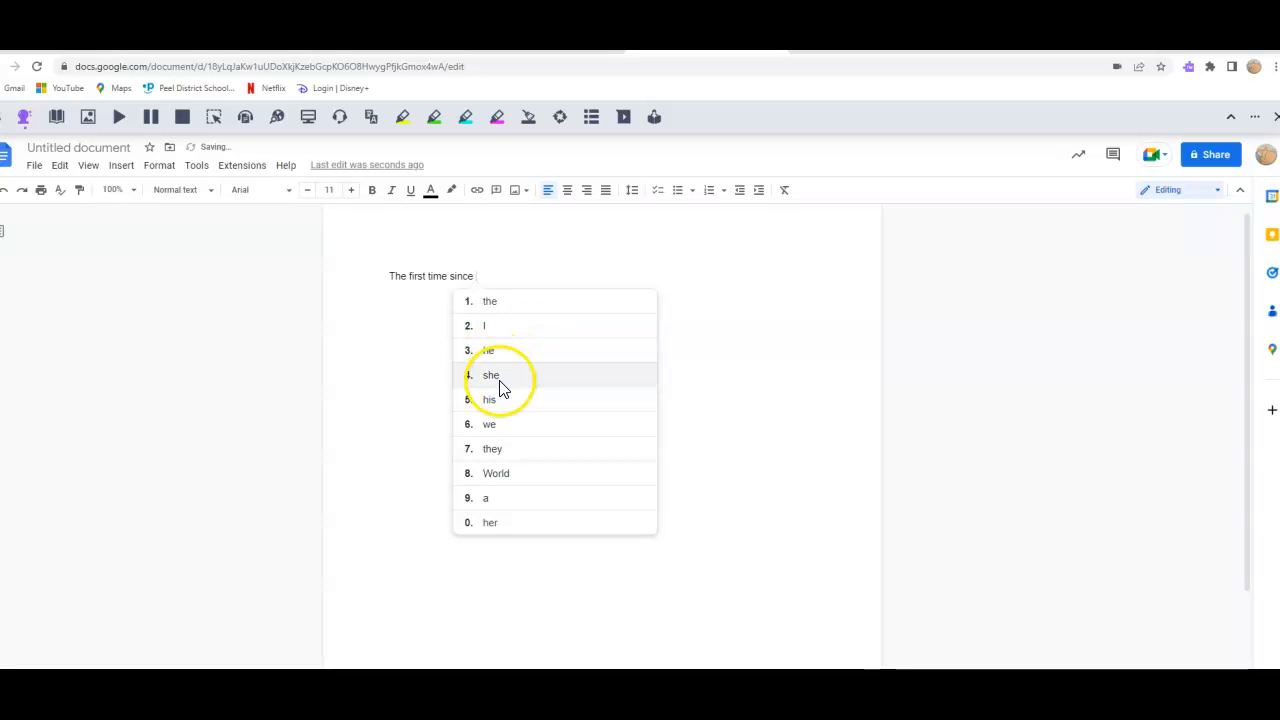
pyautogui.click(500, 386)
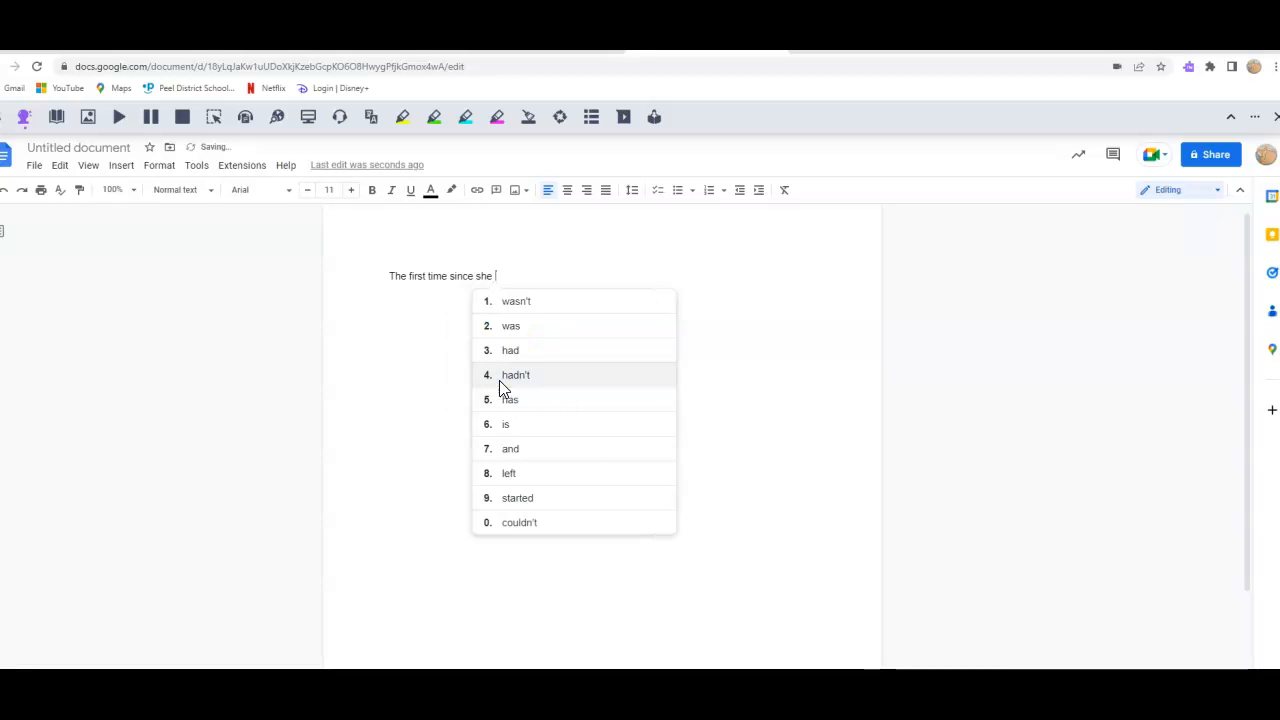
pyautogui.click(517, 475)
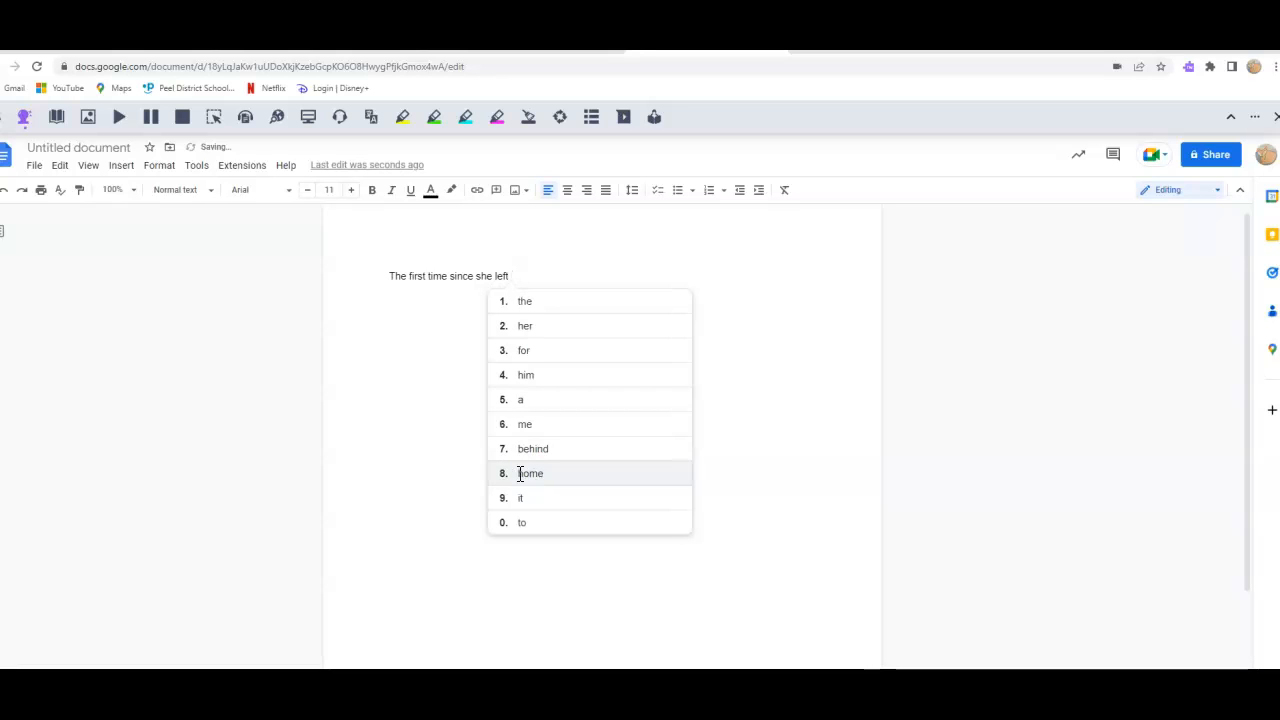
# Step: Continue the line after "left" with "Yesterday I went" and insert a comma before "Yesterday"
pyautogui.click(397, 471)
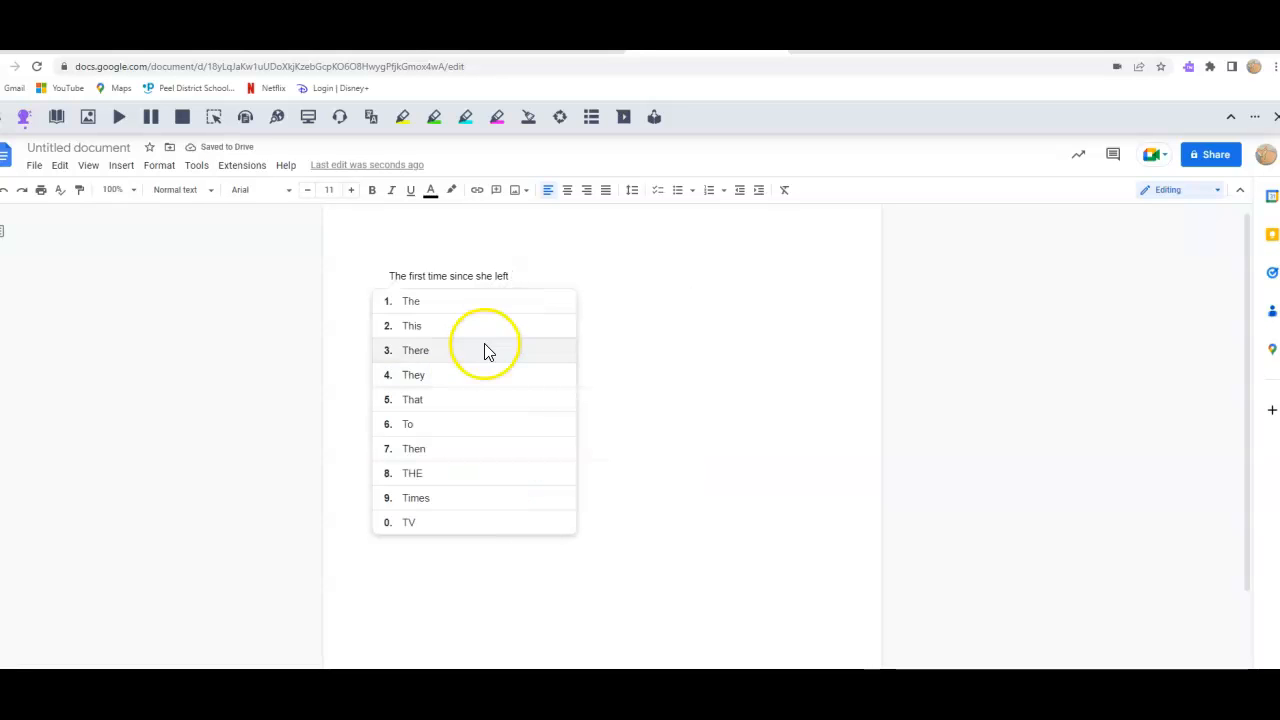
pyautogui.click(513, 276)
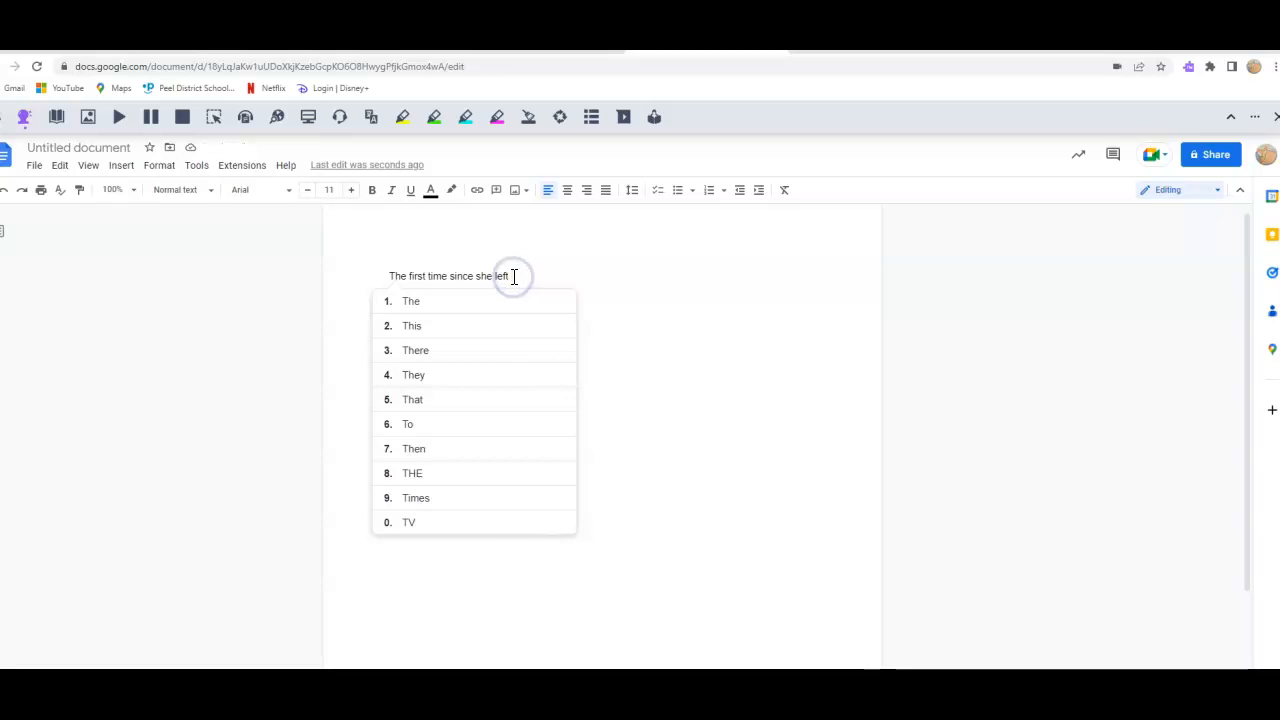
pyautogui.write('T')
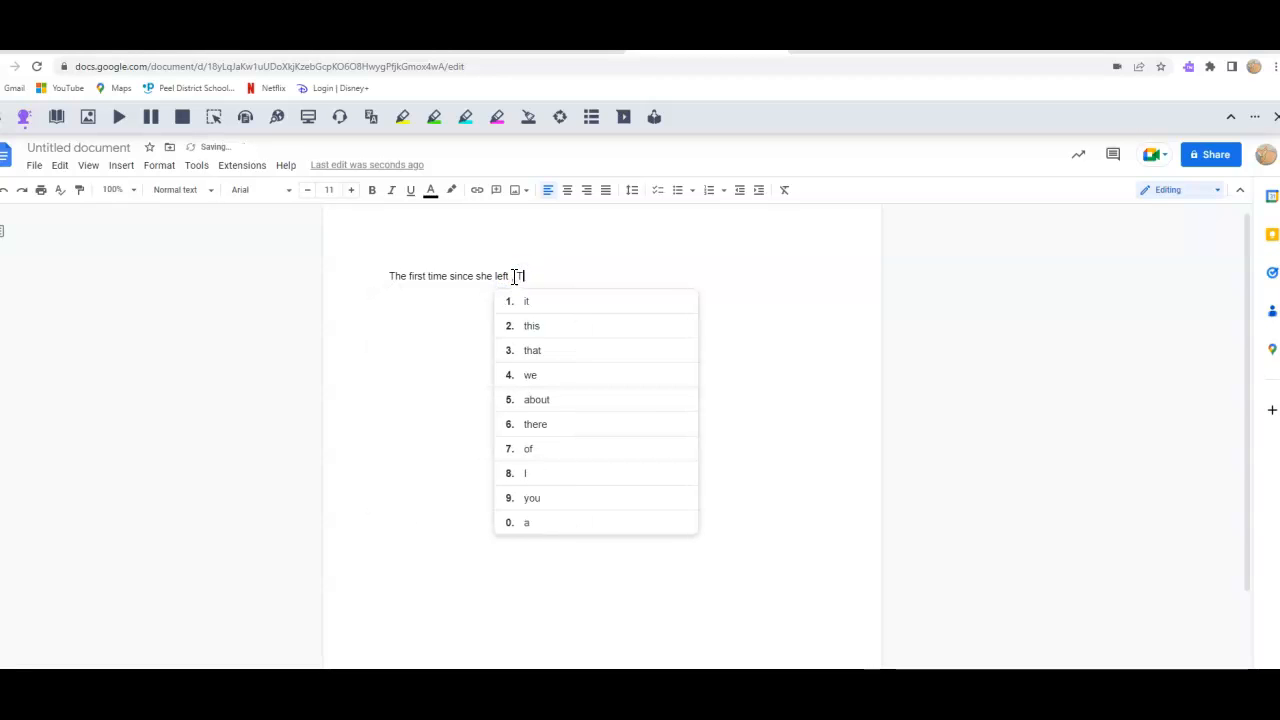
pyautogui.write('Ue')
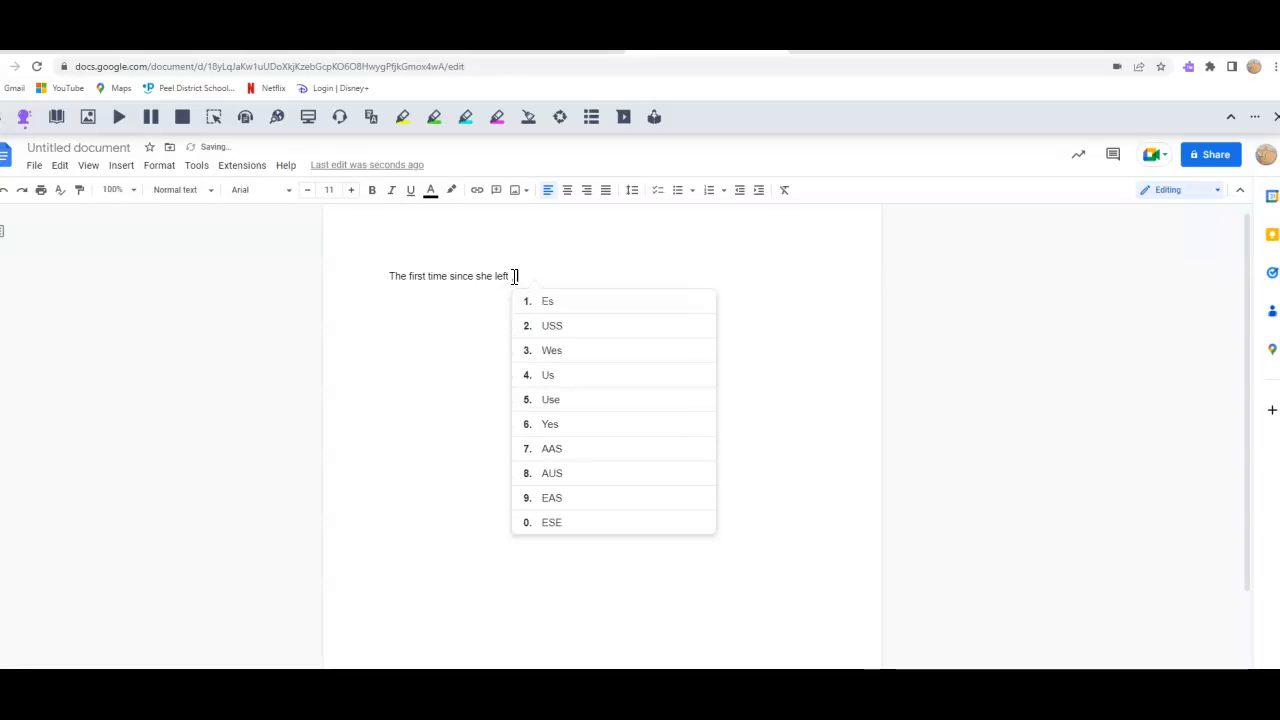
pyautogui.write('6t')
pyautogui.write('erday')
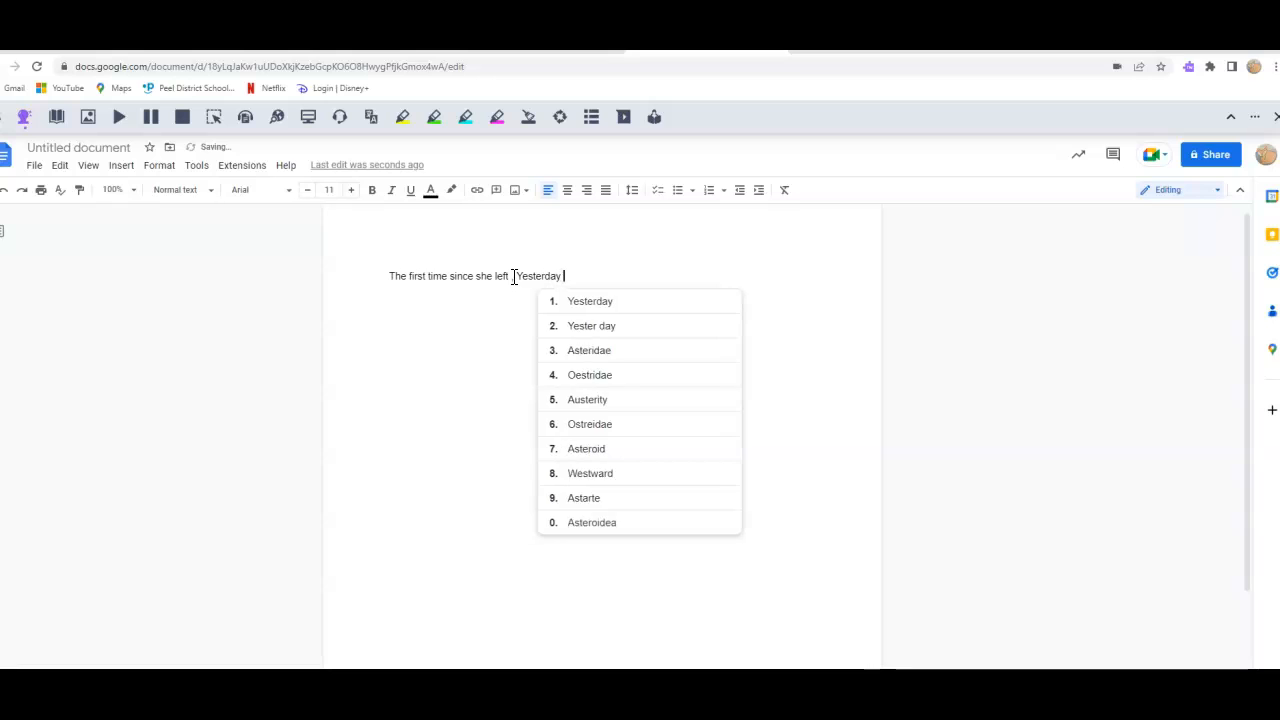
pyautogui.write('I wn')
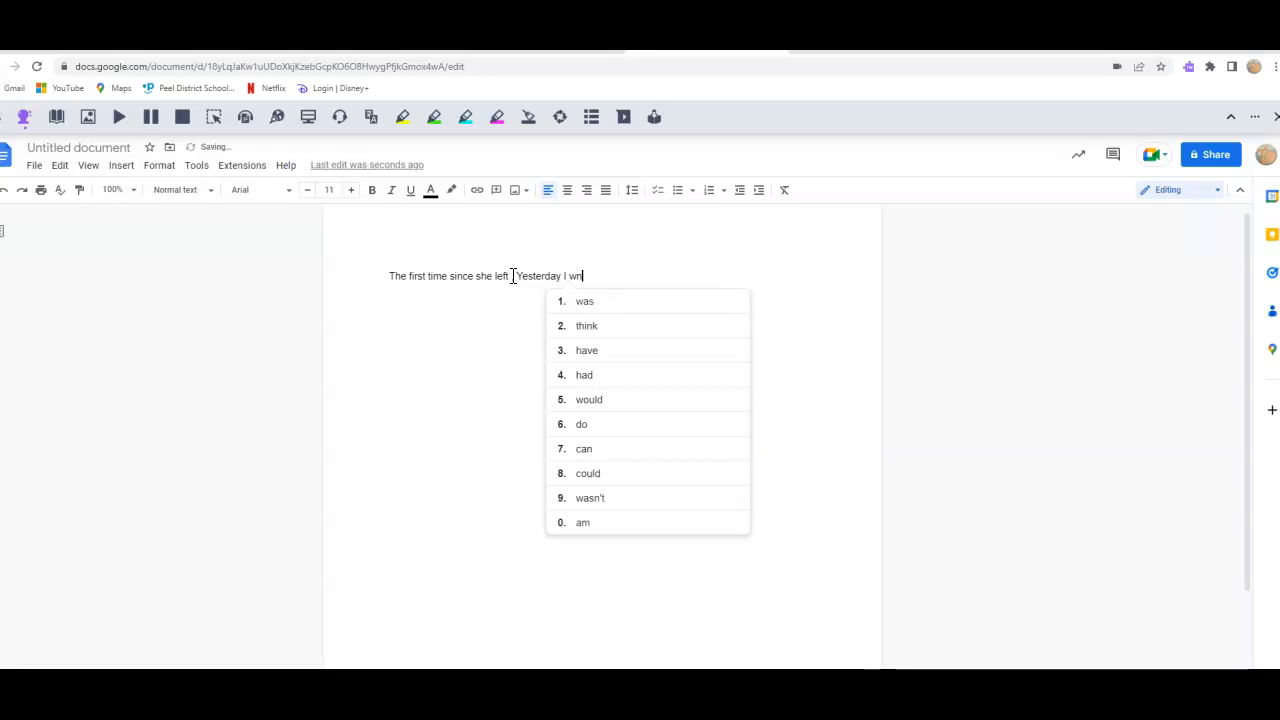
pyautogui.press('BackSpace')
pyautogui.write('ent')
pyautogui.click(514, 276)
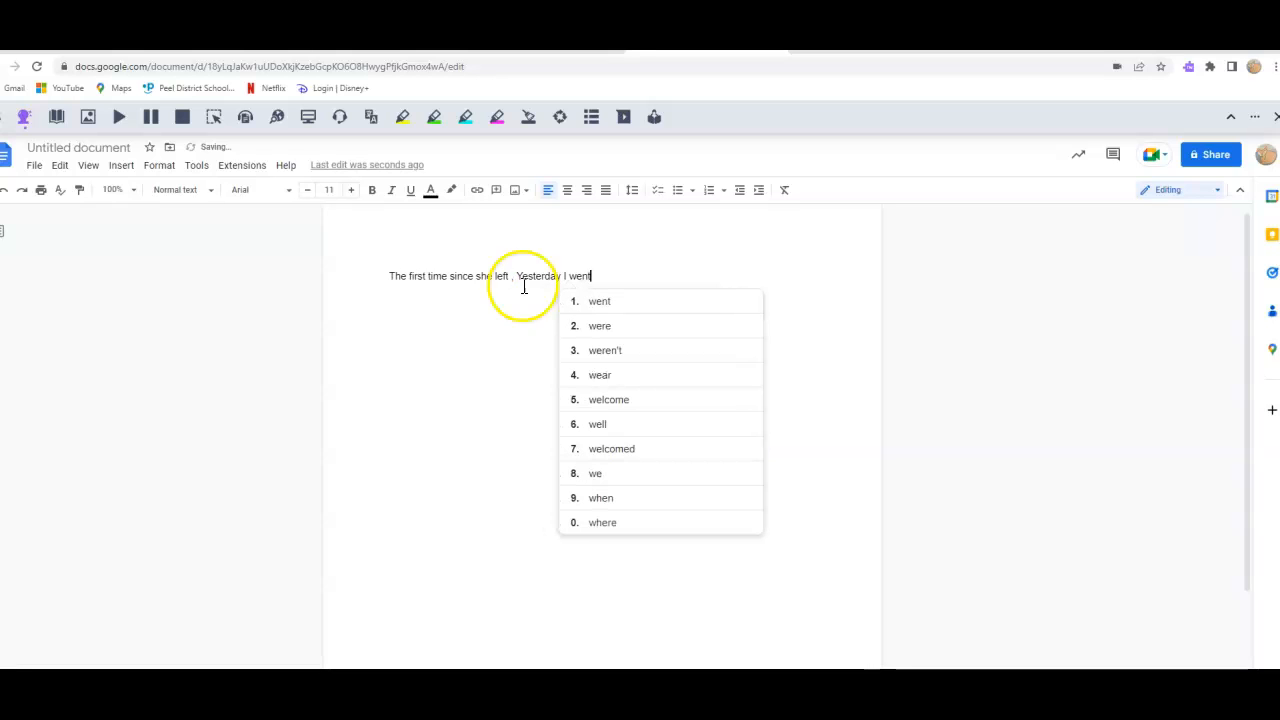
pyautogui.write(',')
# Step: Complete the sentence with "to school" from the predicted words and end it with a period
pyautogui.click(606, 301)
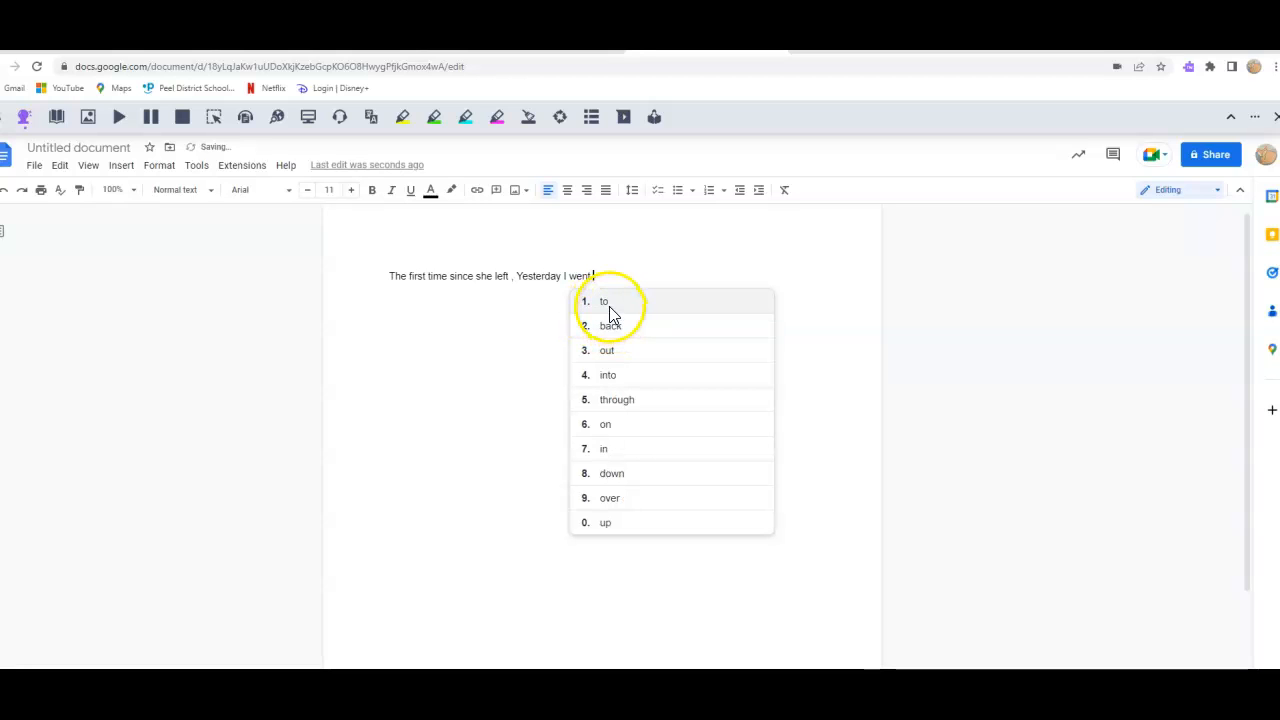
pyautogui.click(604, 305)
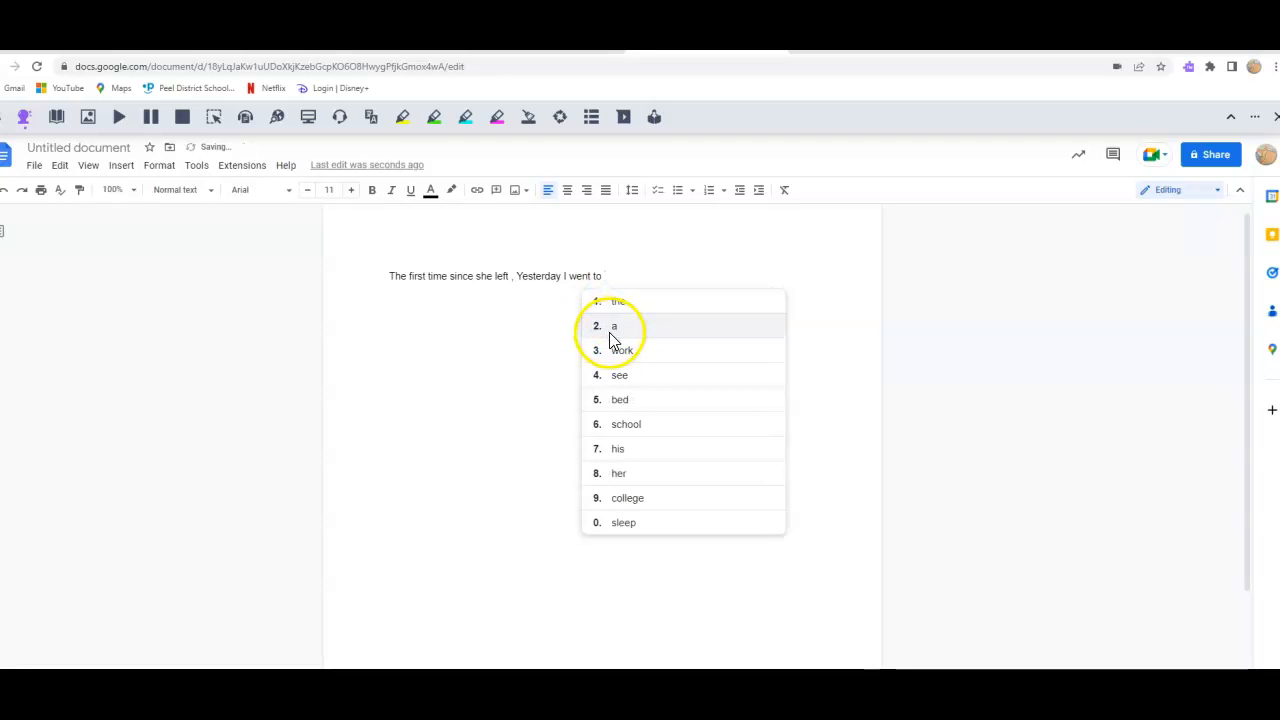
pyautogui.click(627, 424)
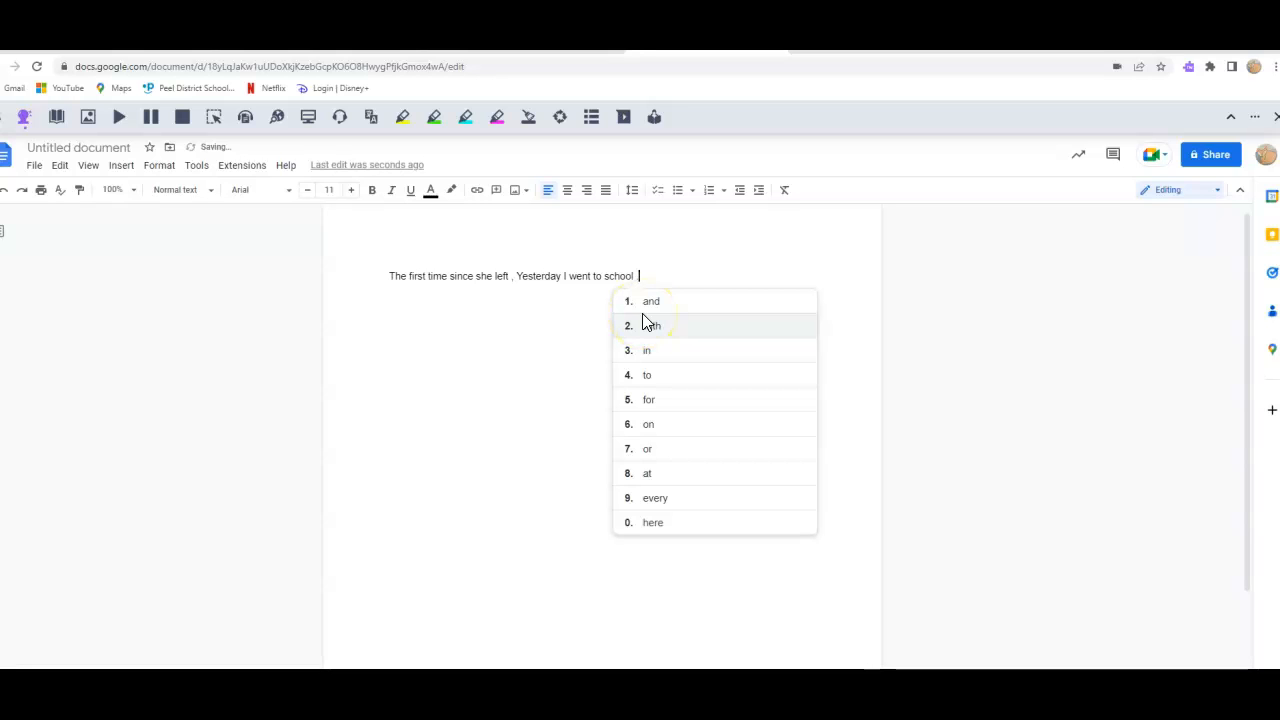
pyautogui.write('.')
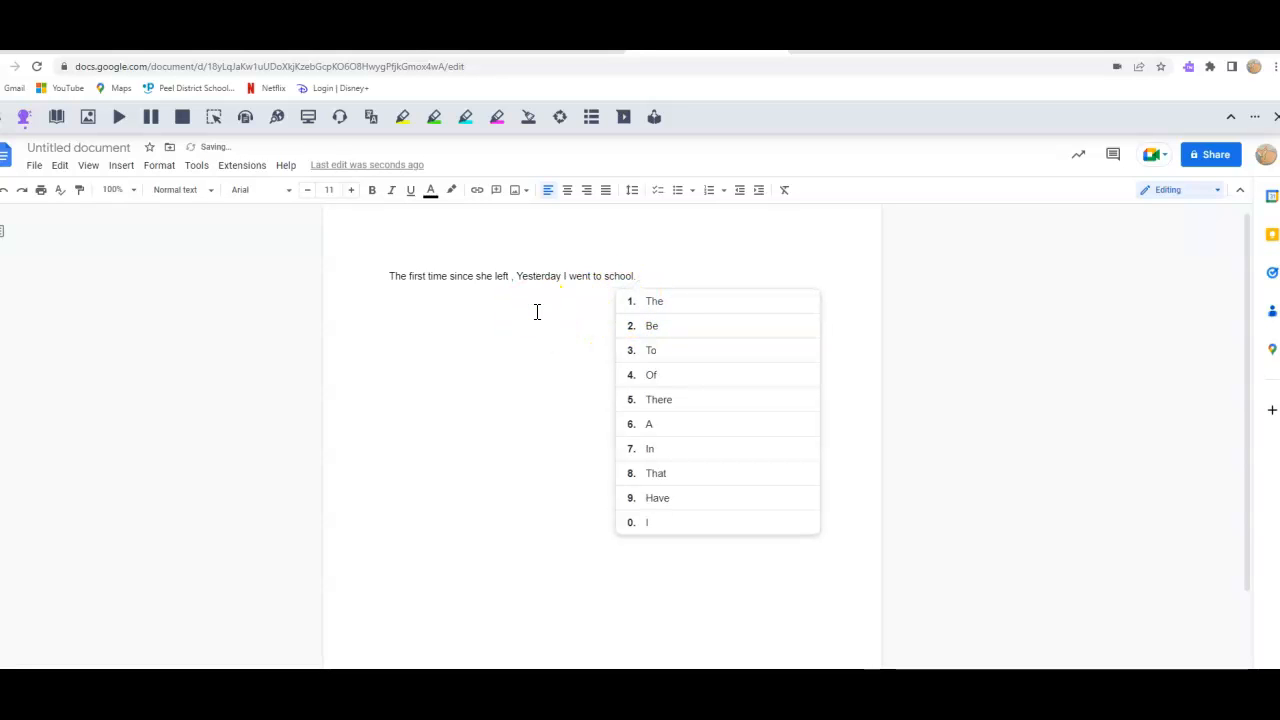
# Step: Place the cursor before the sentence and dictate text about how speech typing works with Talk&Type, stopping the dictation when done
pyautogui.click(537, 312)
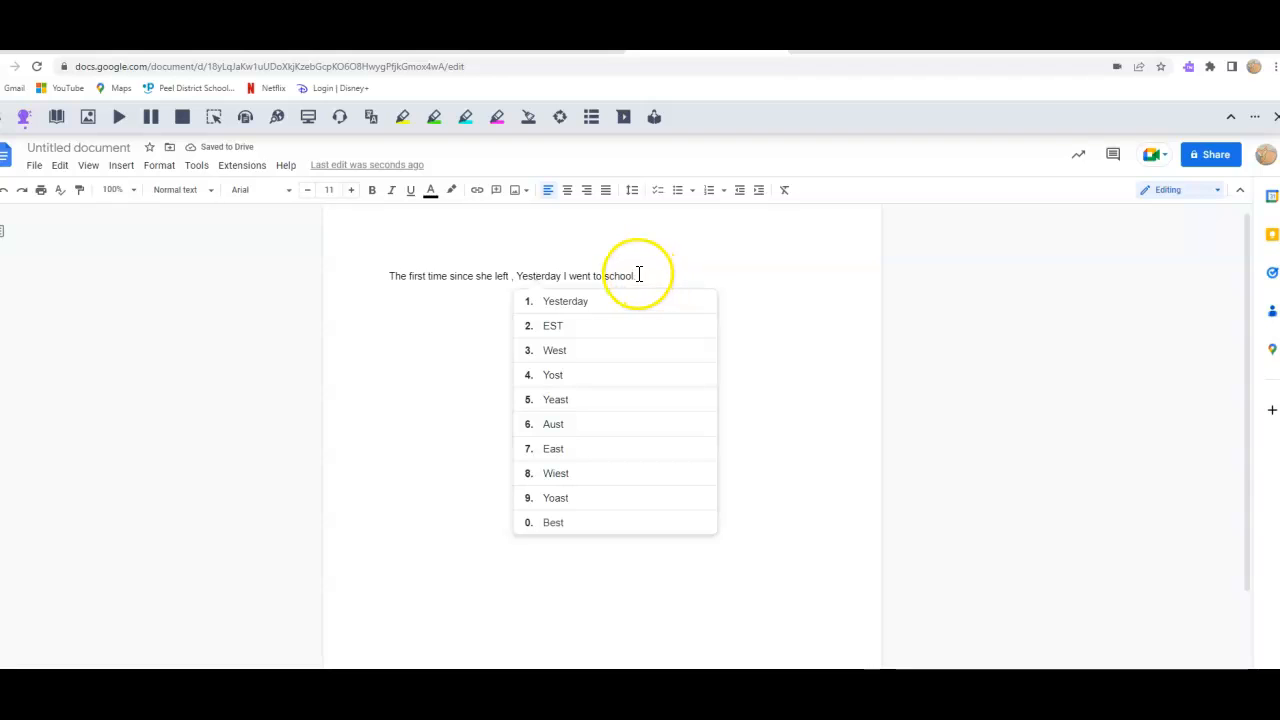
pyautogui.click(343, 280)
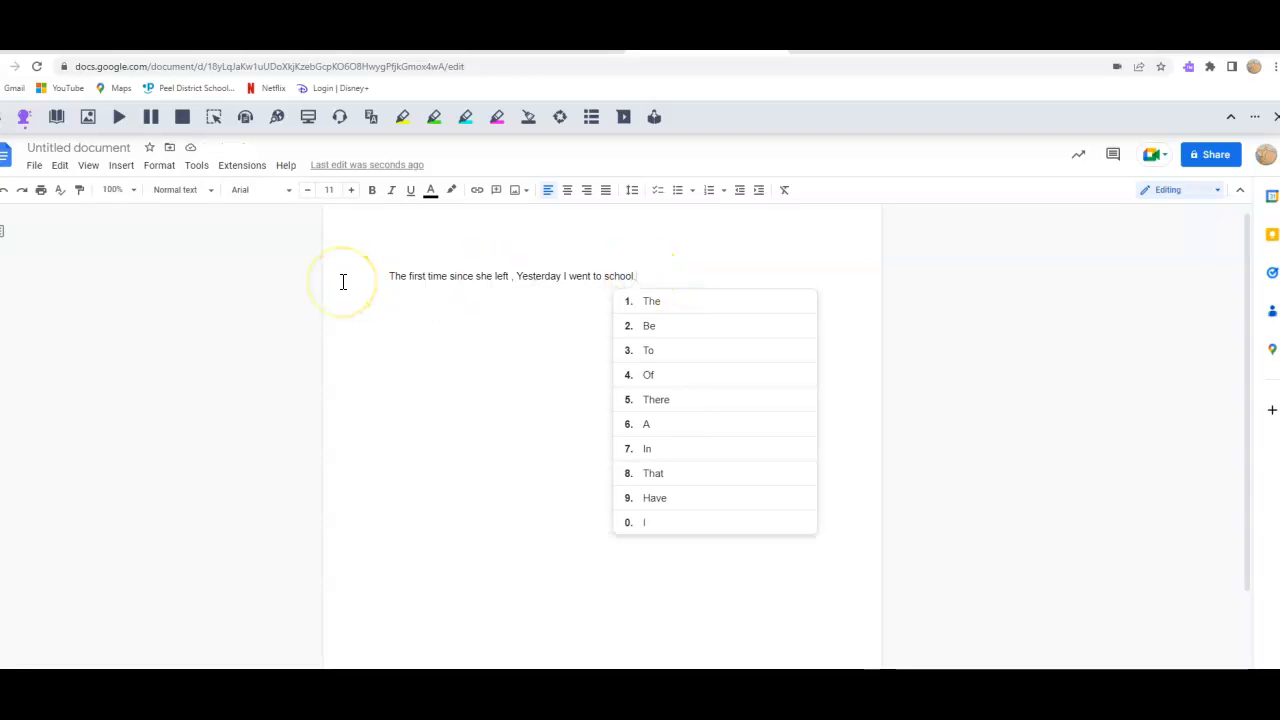
pyautogui.click(343, 280)
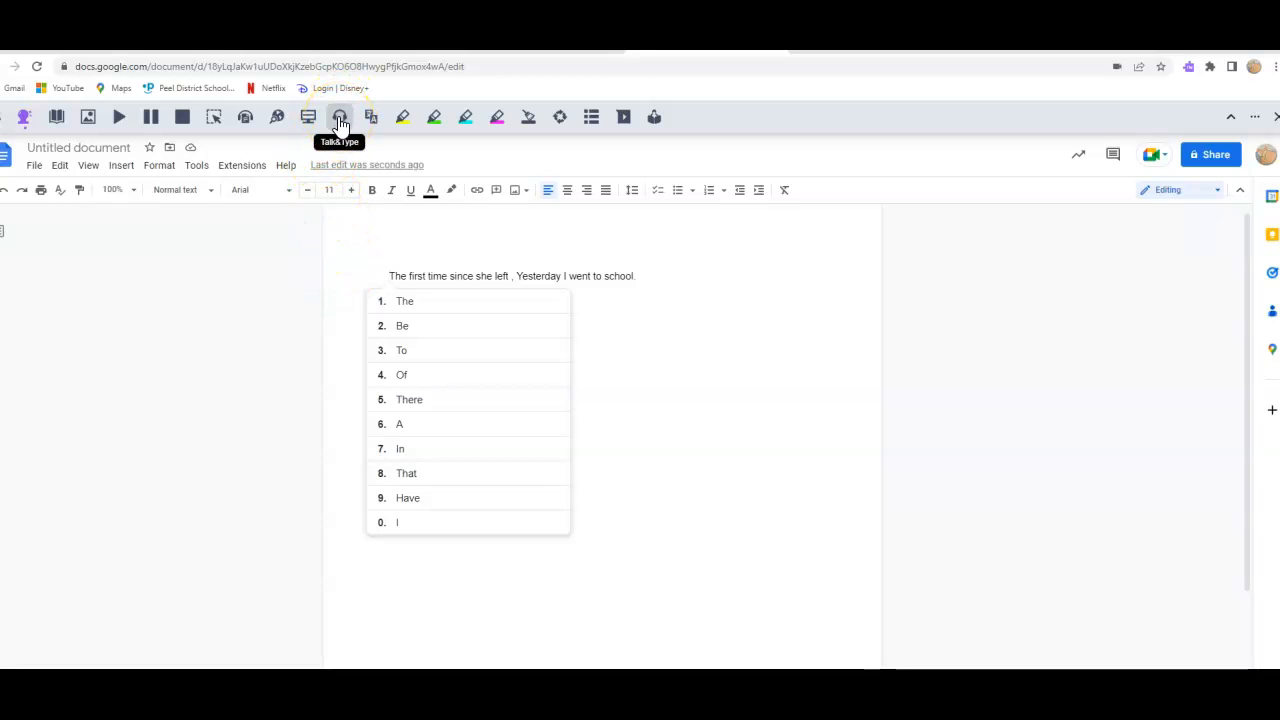
pyautogui.click(340, 120)
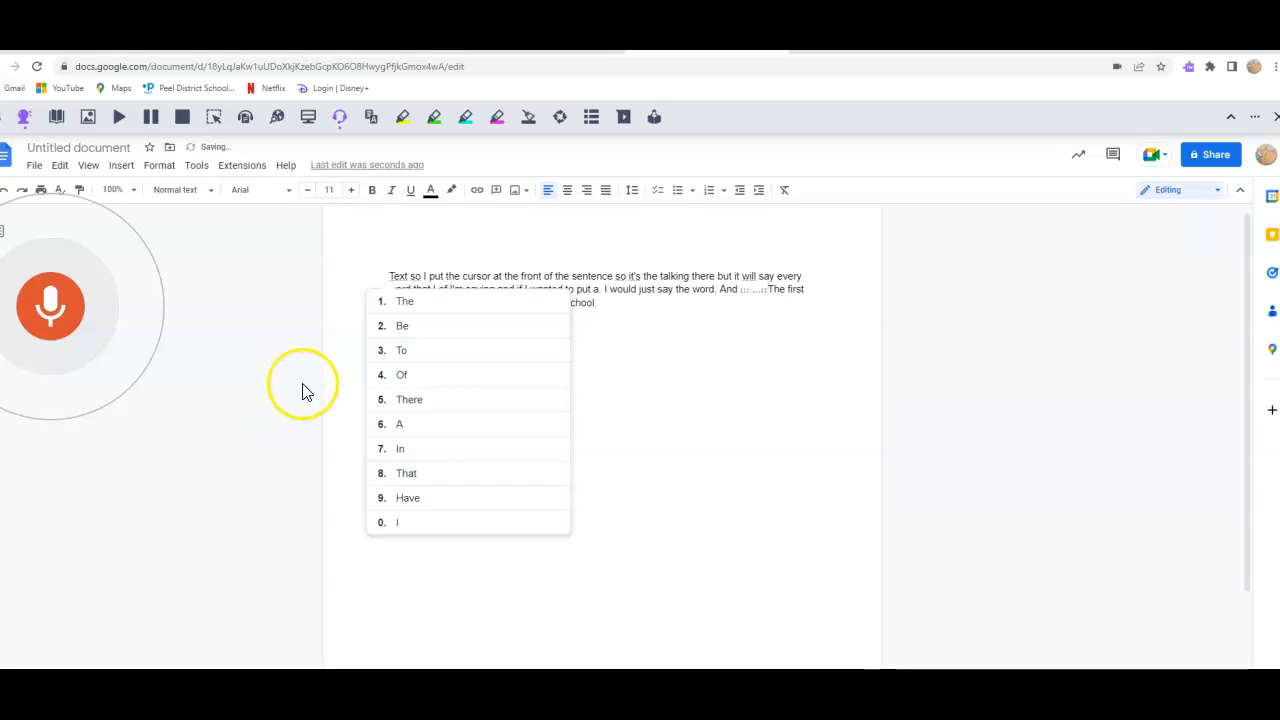
pyautogui.click(609, 341)
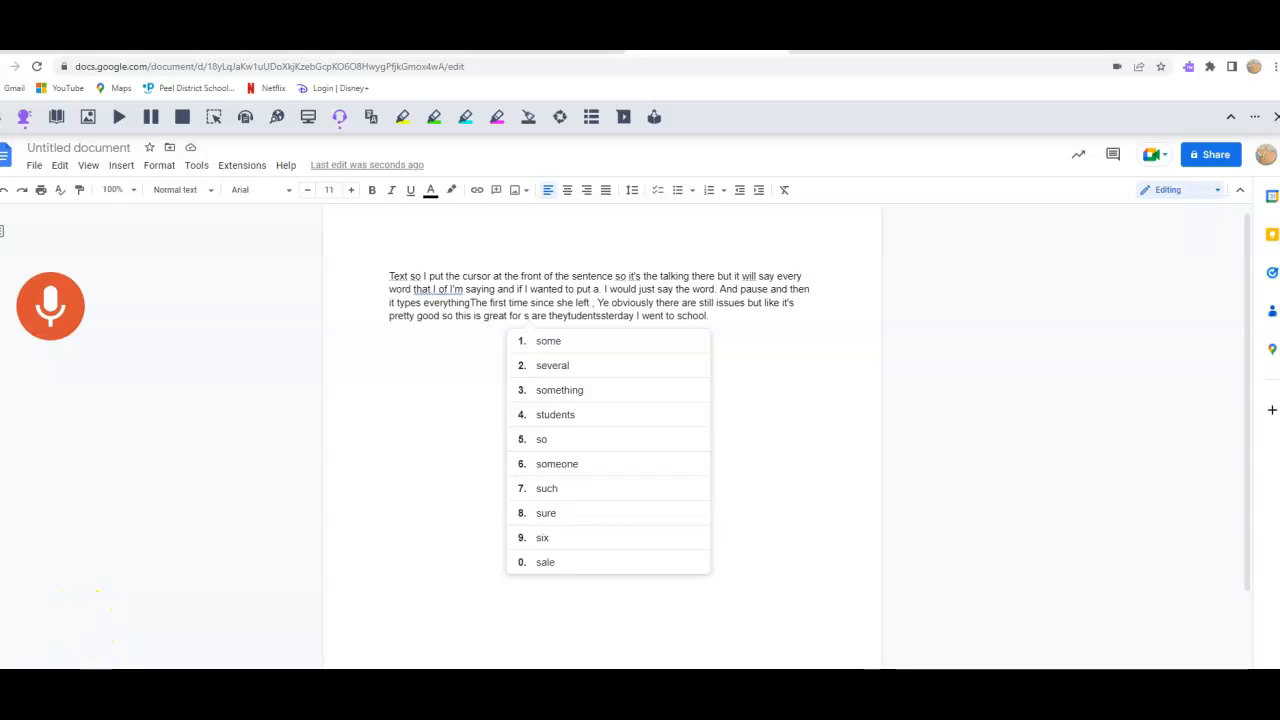
pyautogui.click(95, 655)
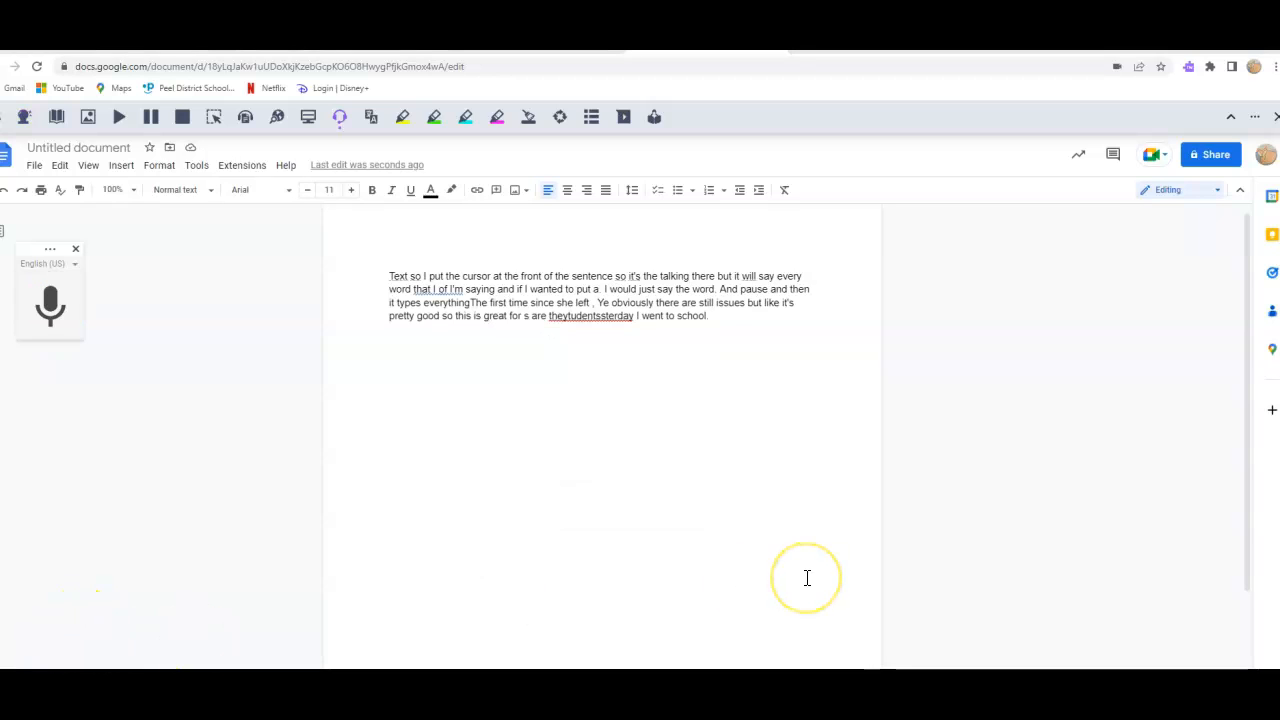
pyautogui.click(807, 578)
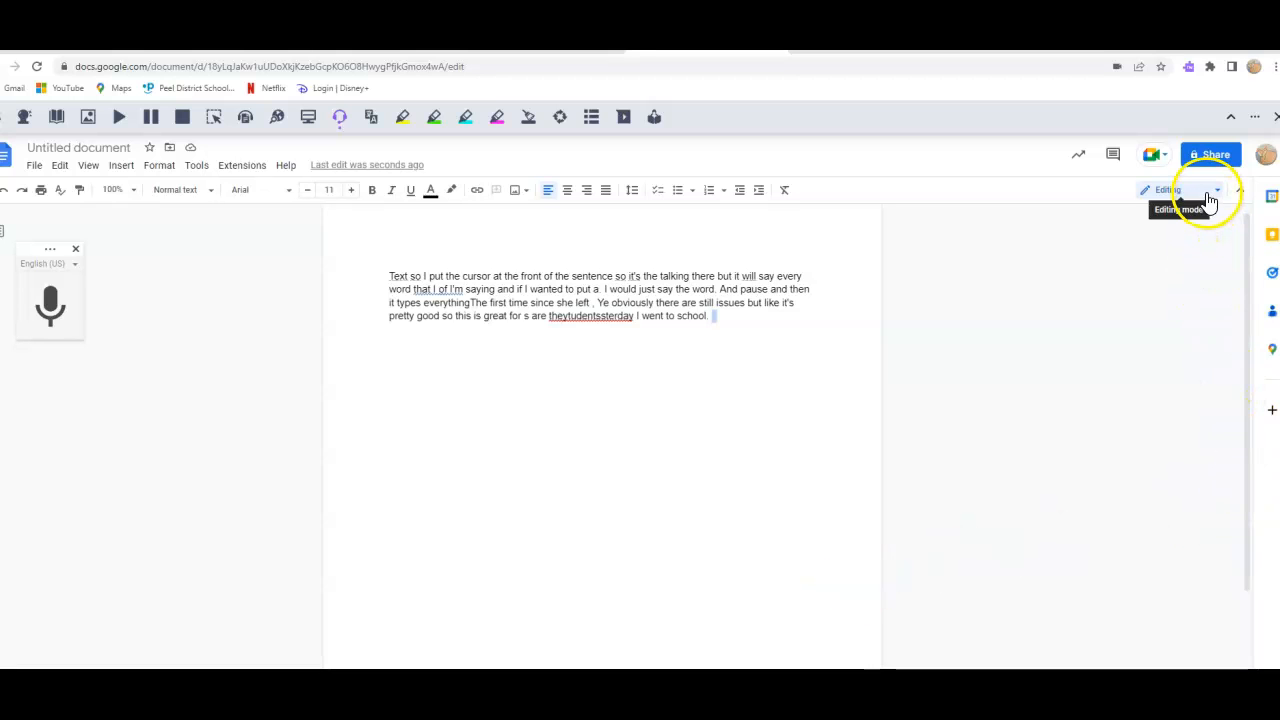
pyautogui.click(1209, 194)
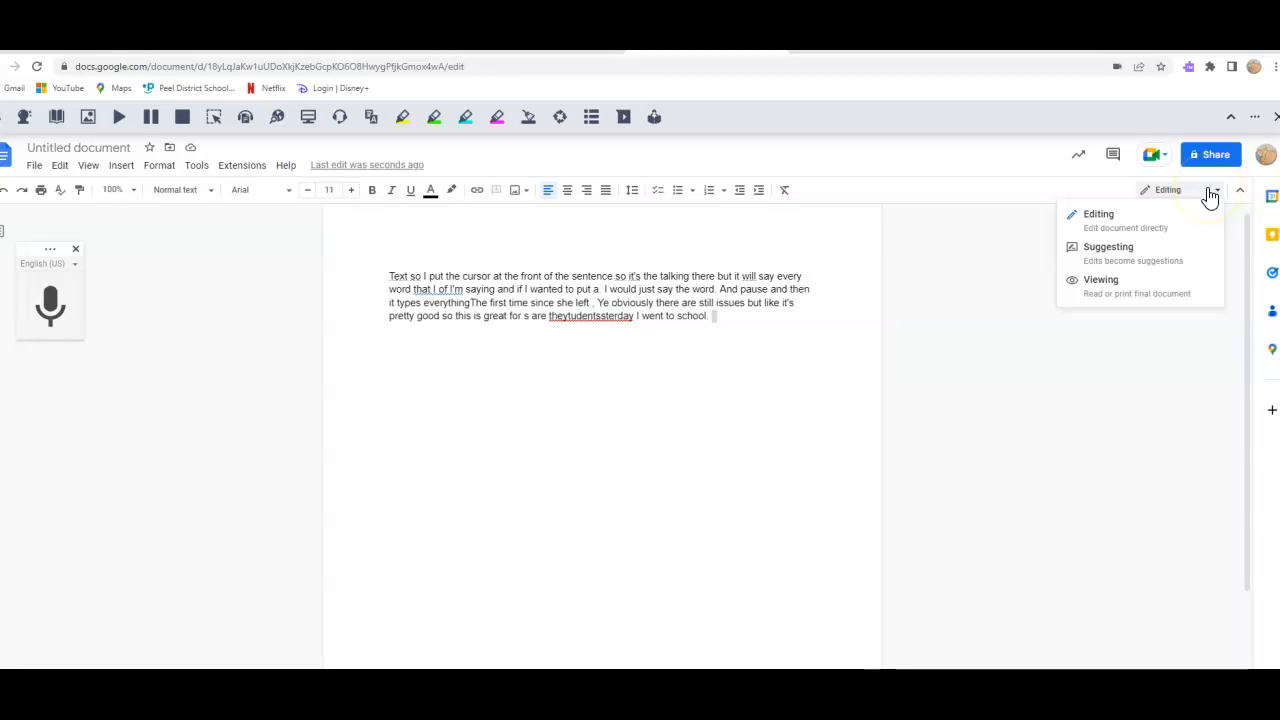
pyautogui.click(1218, 191)
pyautogui.click(477, 276)
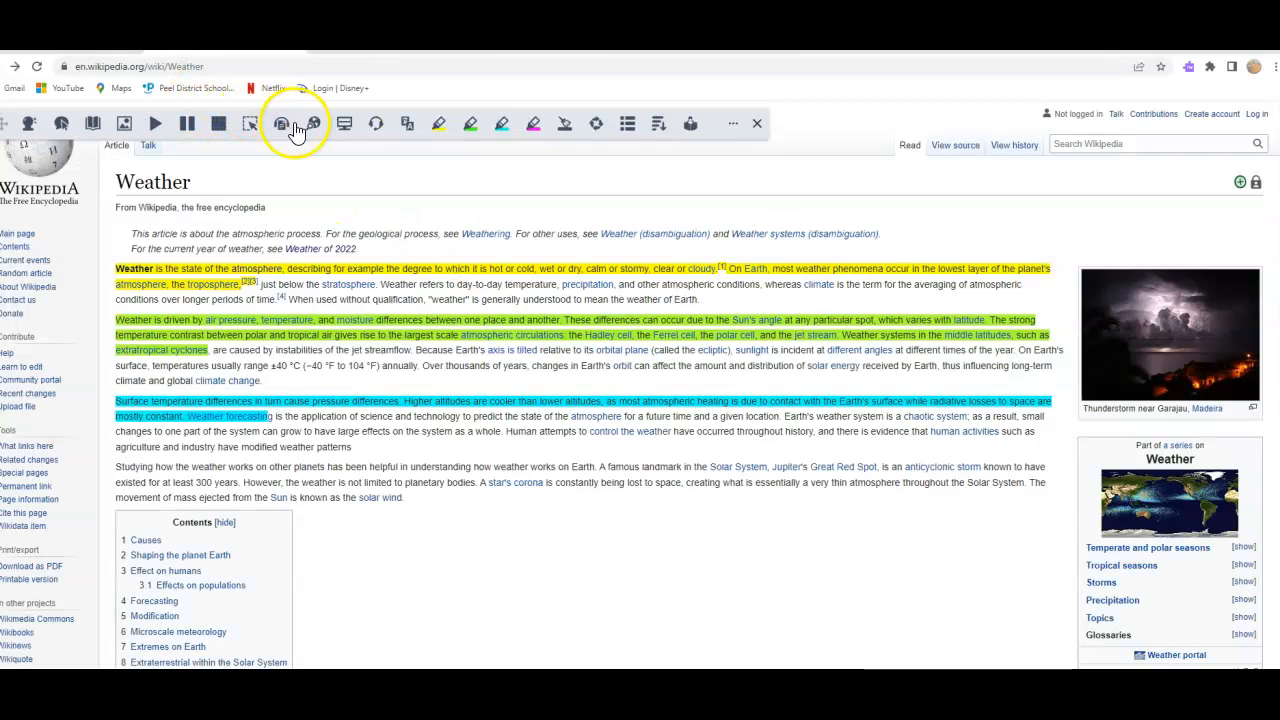
# Step: Turn on the Screen Mask over the Weather article, move its clear band across the opening paragraphs, and turn it off again
pyautogui.click(344, 123)
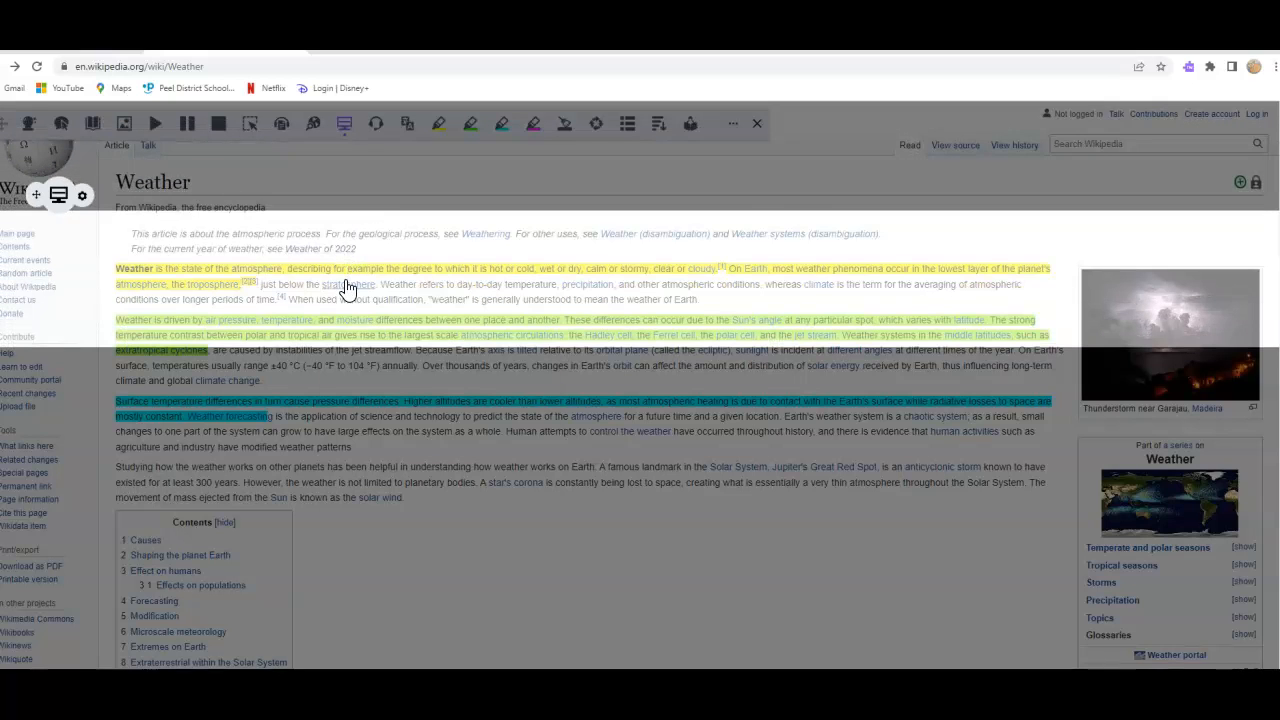
pyautogui.moveTo(338, 258)
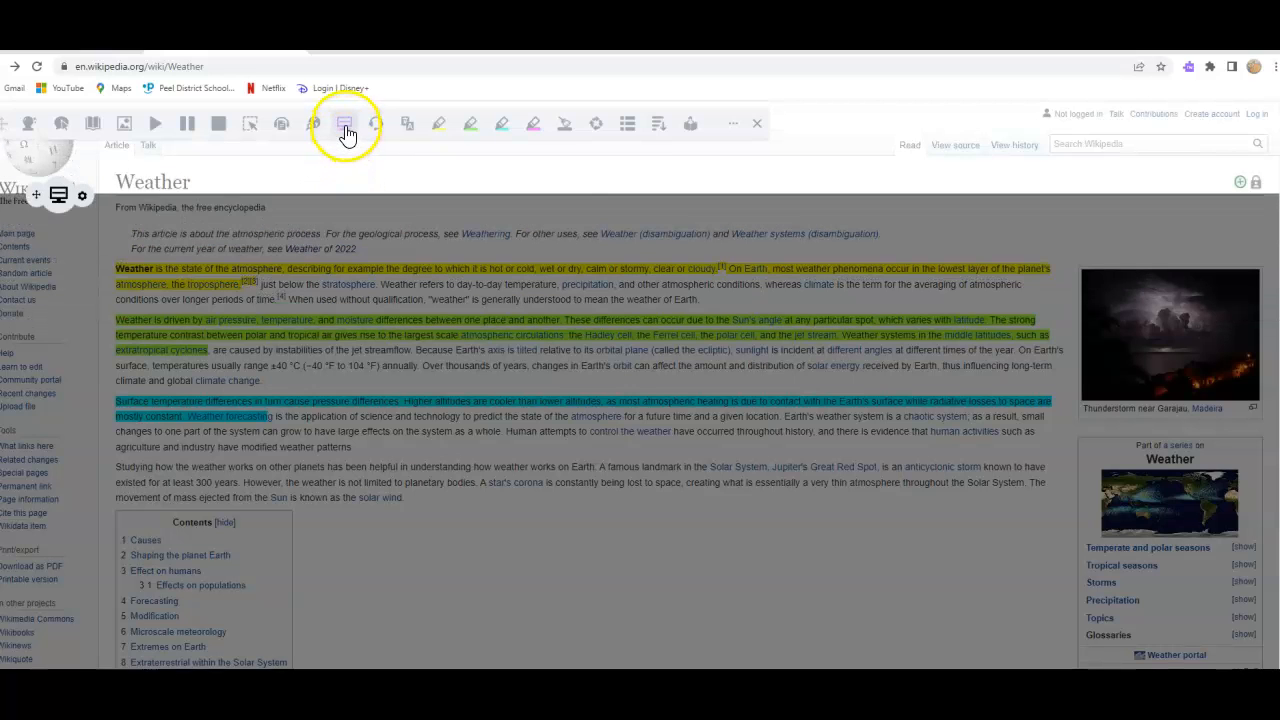
pyautogui.click(344, 126)
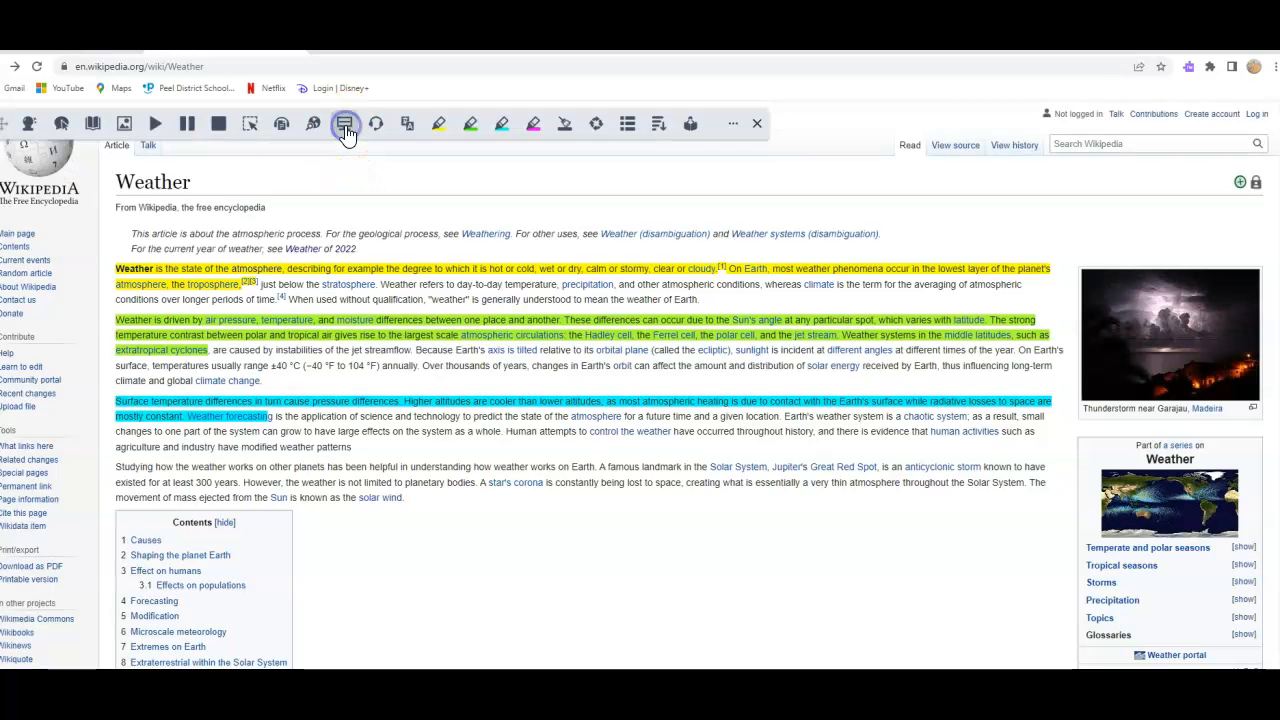
# Step: Open the Weather article in the Simplify view, dismissing the page's context menu
pyautogui.rightClick(656, 125)
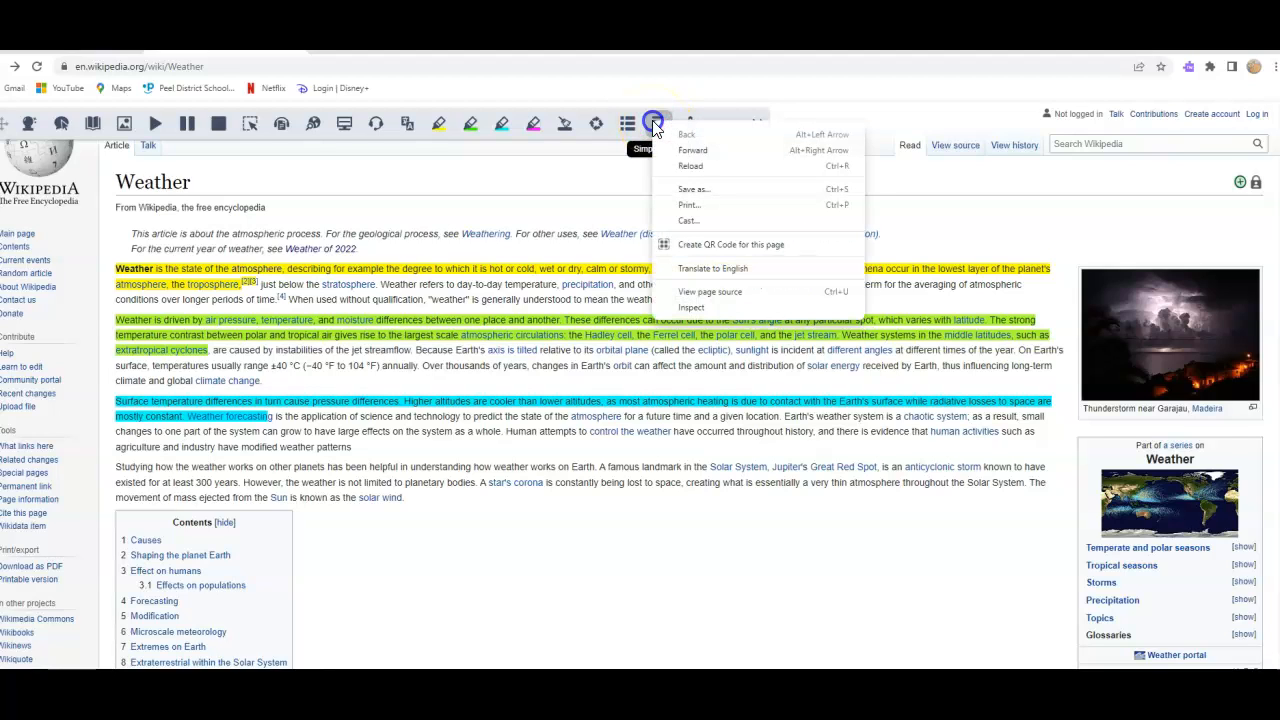
pyautogui.click(601, 160)
pyautogui.click(660, 128)
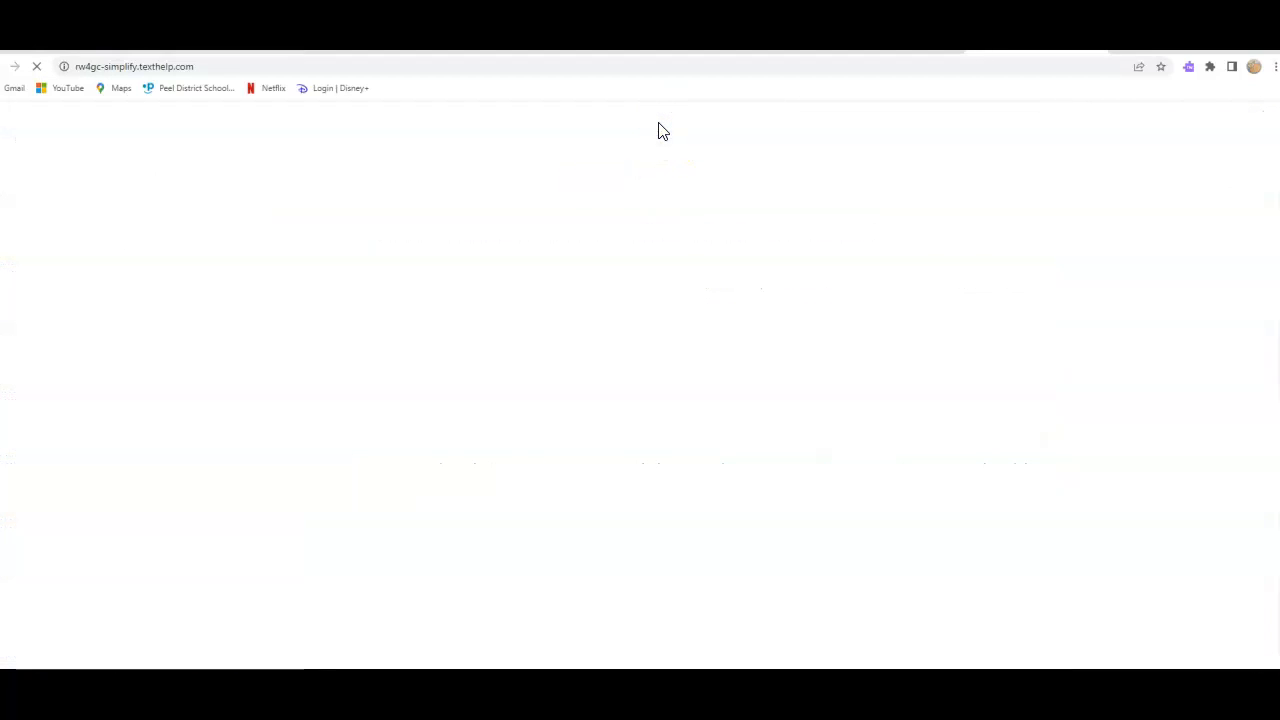